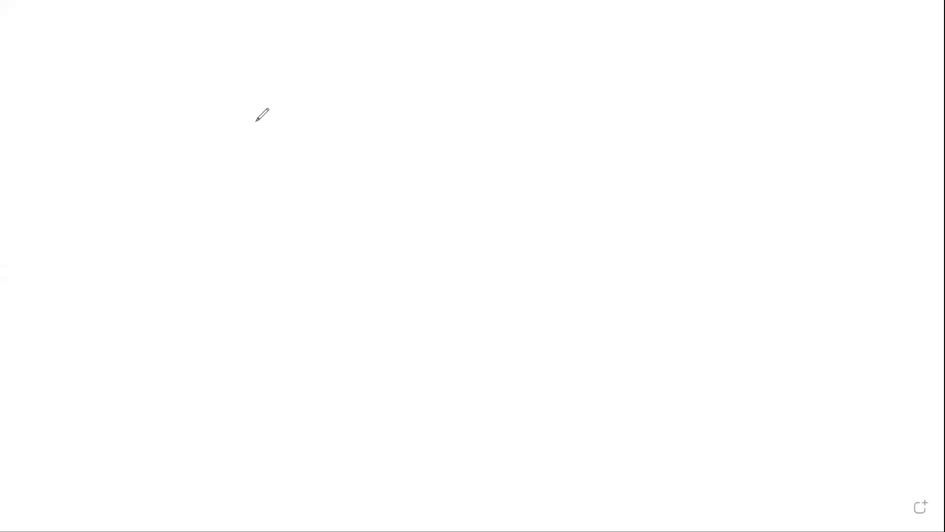
- Insert an empty text box near the top middle of the blank whiteboard canvas
left_click(476, 158)
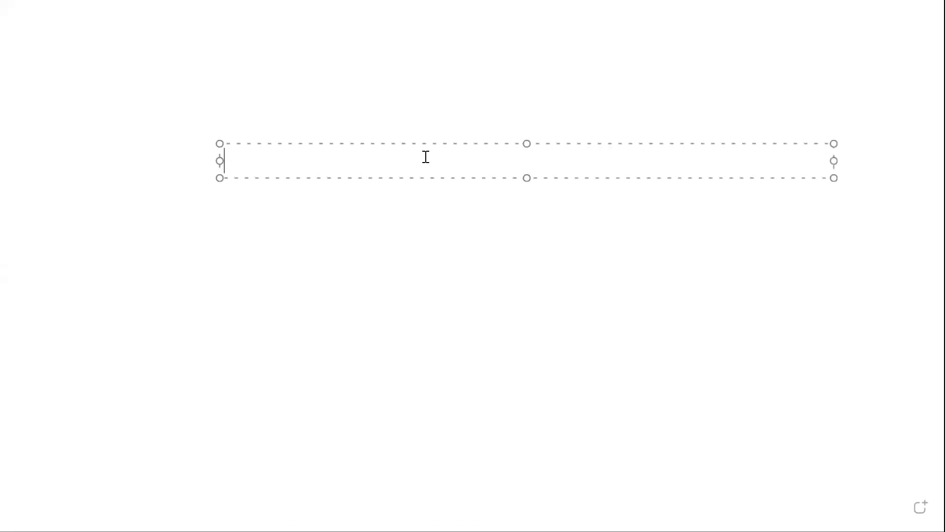
- Write 'softwares to download' followed by items: virtual box s/w, oracle linux 7.3 s/w, oracle database 12cR2 s/w
type("softw")
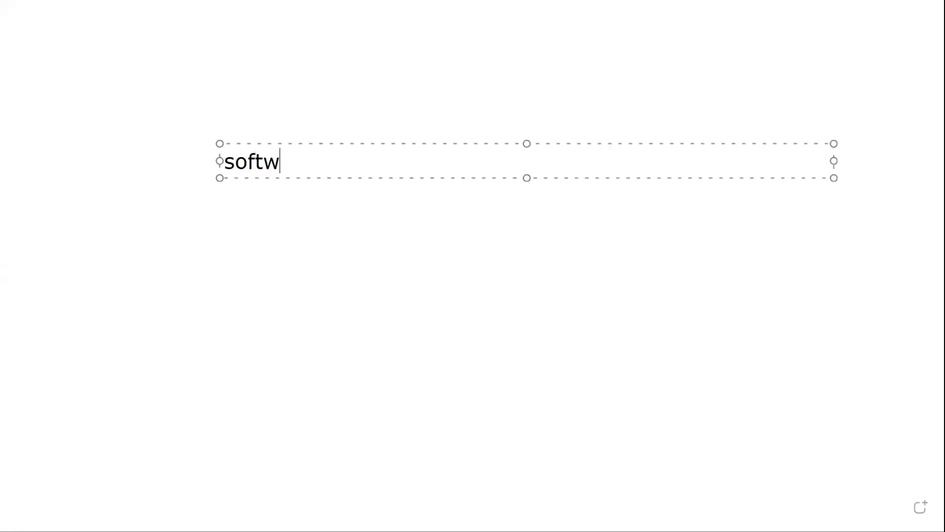
type("ares to download")
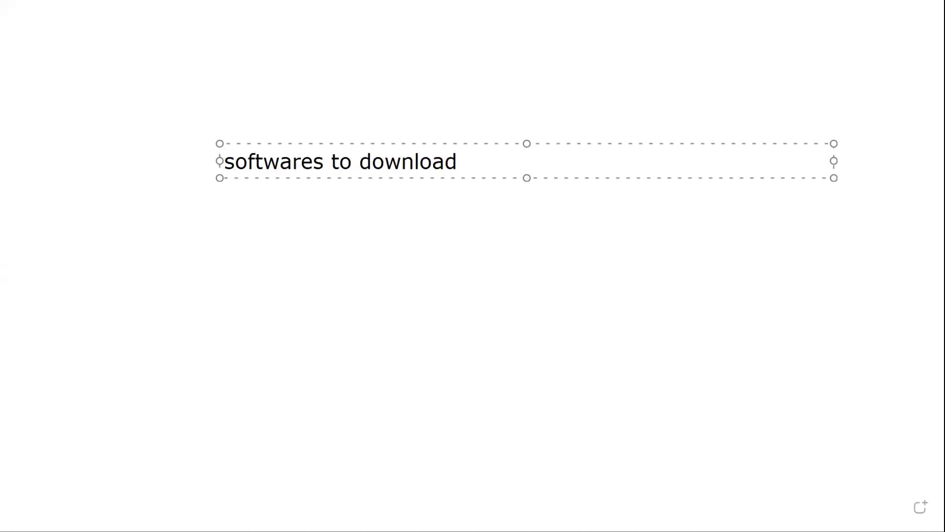
key("Return")
type("1. ")
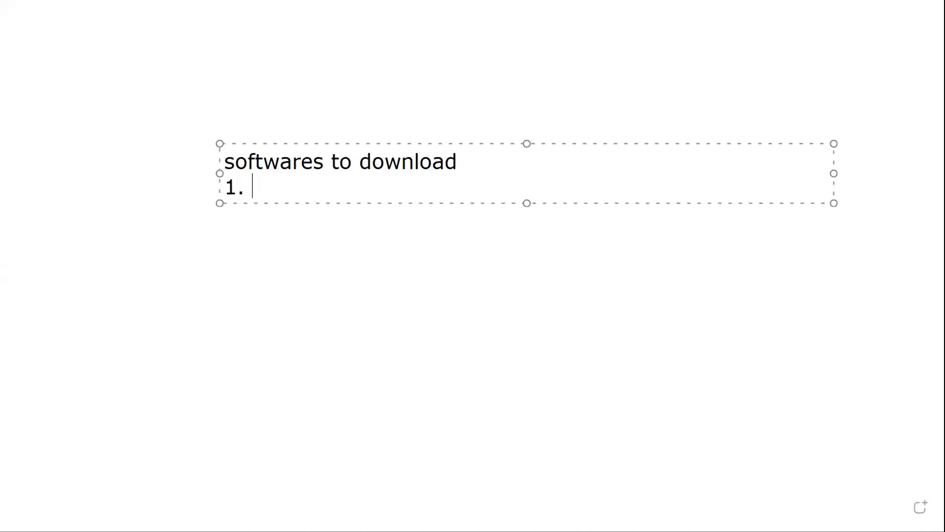
type("virtual b")
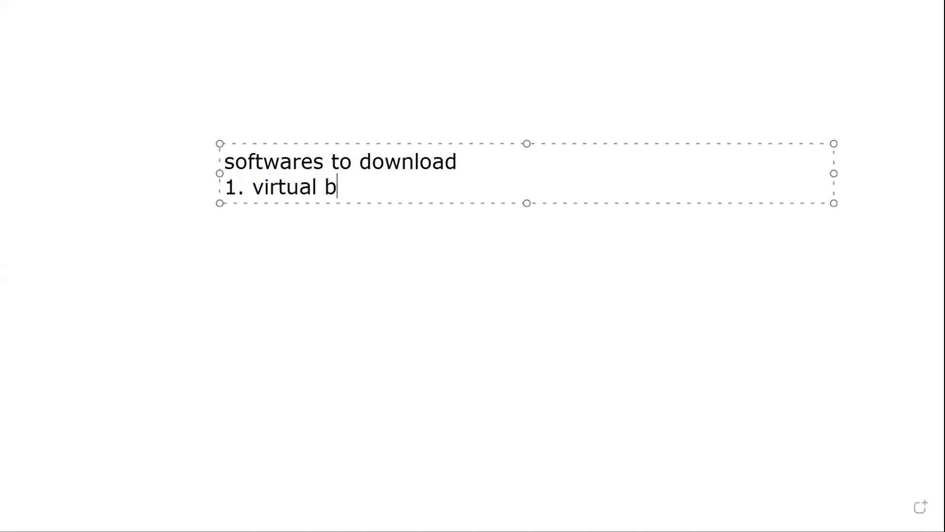
type("ox s/w")
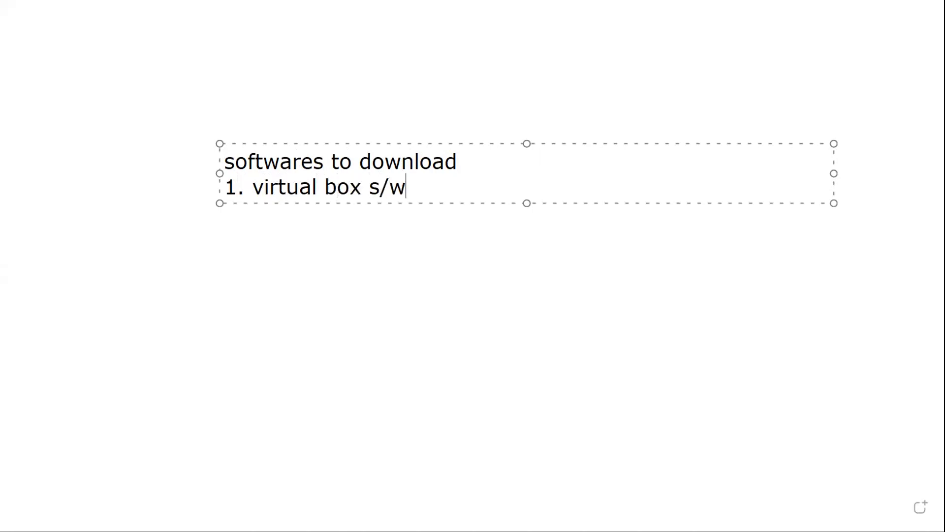
key("Return")
type("2. ")
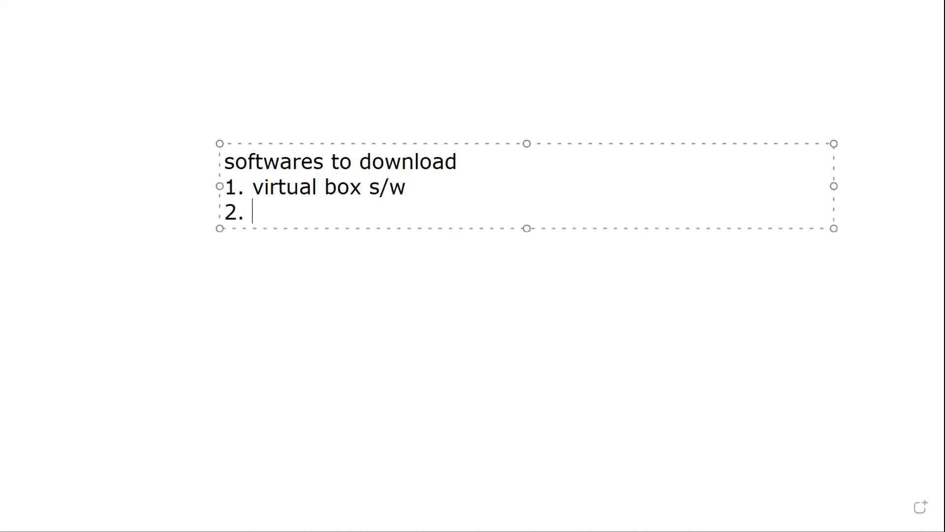
type("oracle")
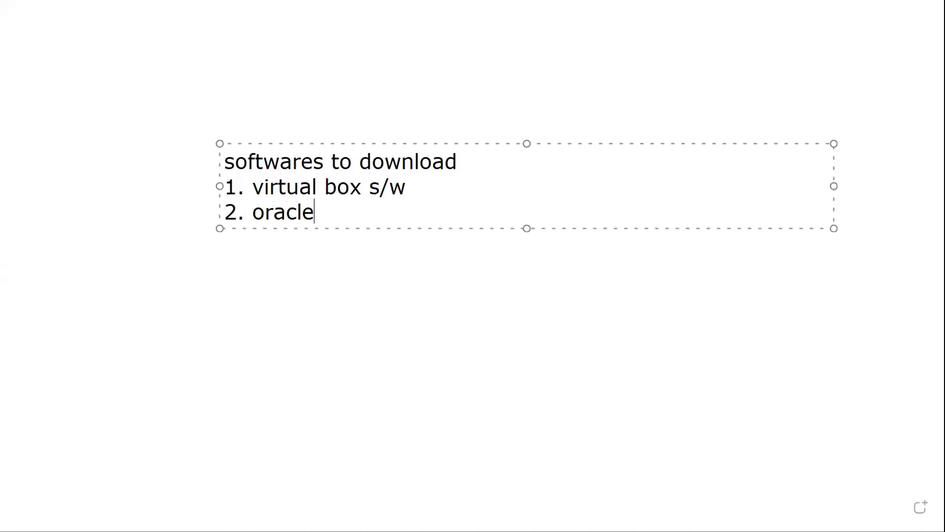
type(" linux ")
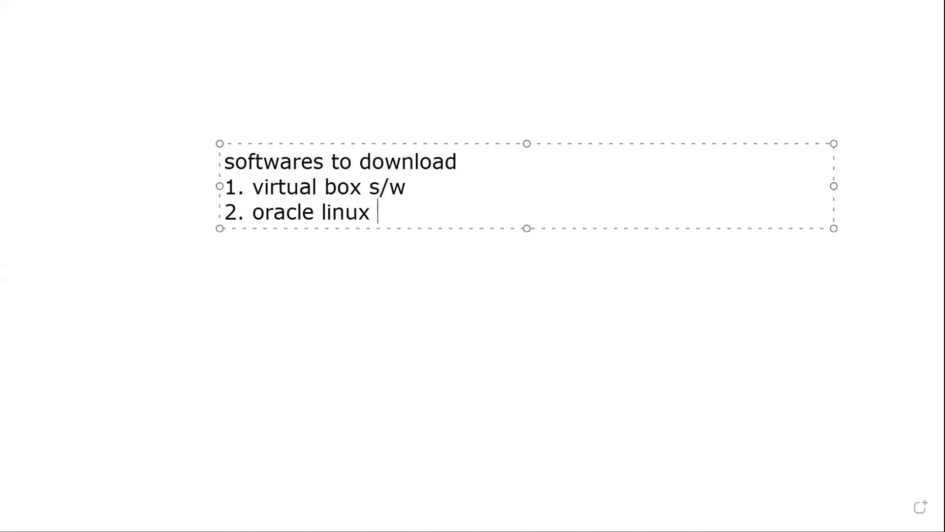
type("7.3 s/w")
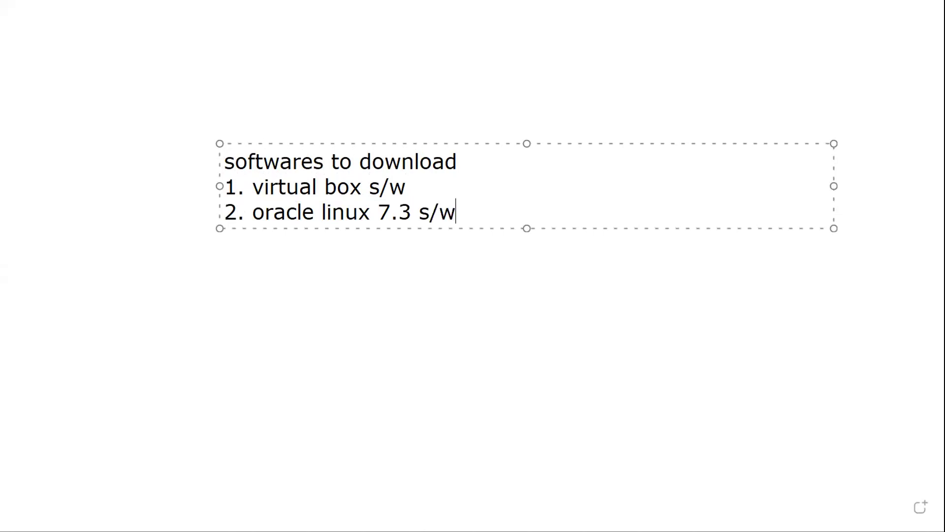
key("Return")
type("3. oracle ")
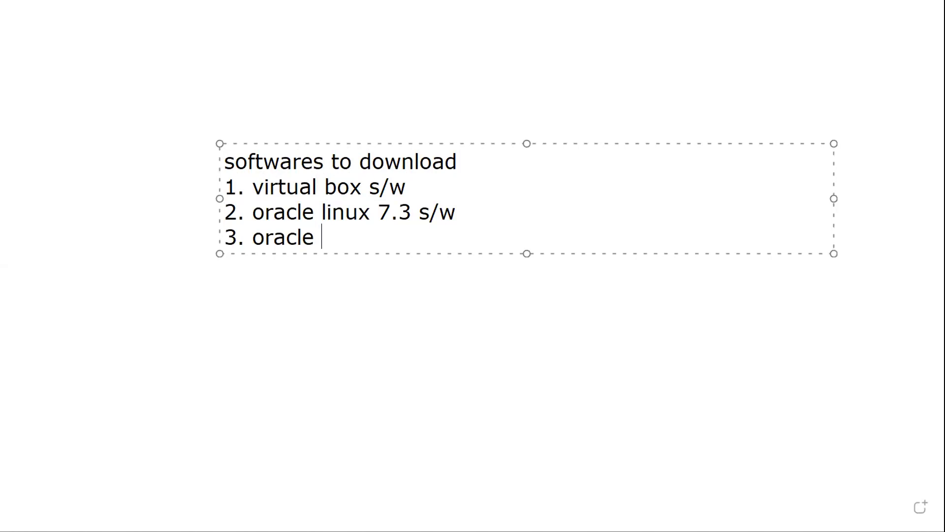
type("databs")
type("e")
key("BackSpace")
key("BackSpace")
key("BackSpace")
key("BackSpace")
type("base 12cR2 ")
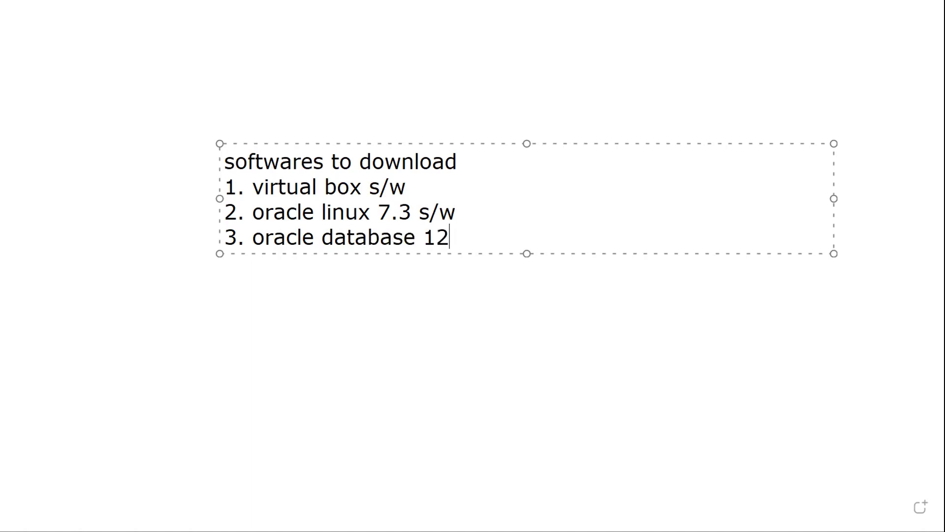
type("s/w")
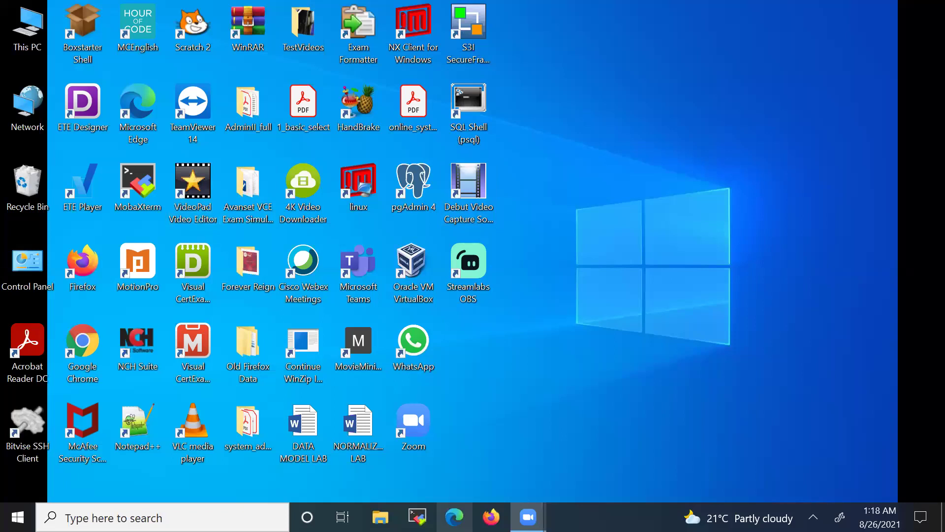
- Search Bing for 'virtual box' in Edge and open the VirtualBox.org homepage
left_click(454, 517)
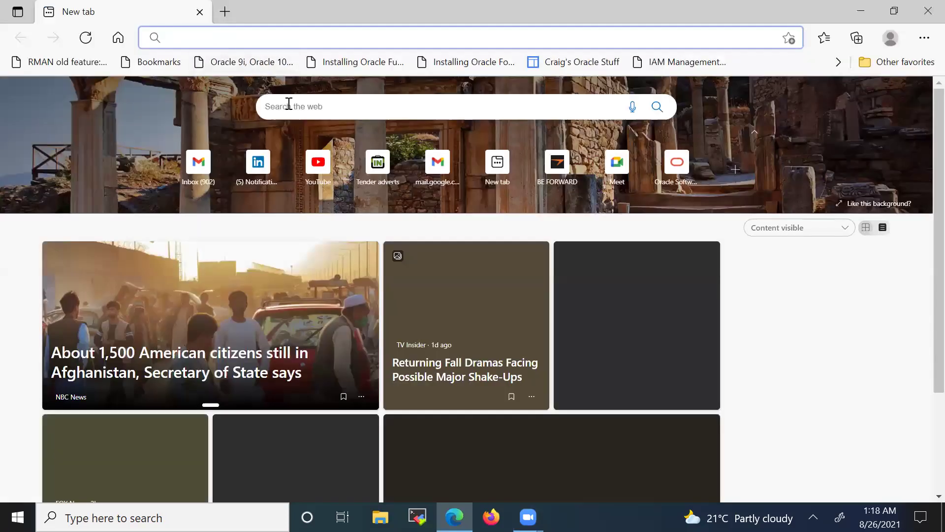
left_click(289, 105)
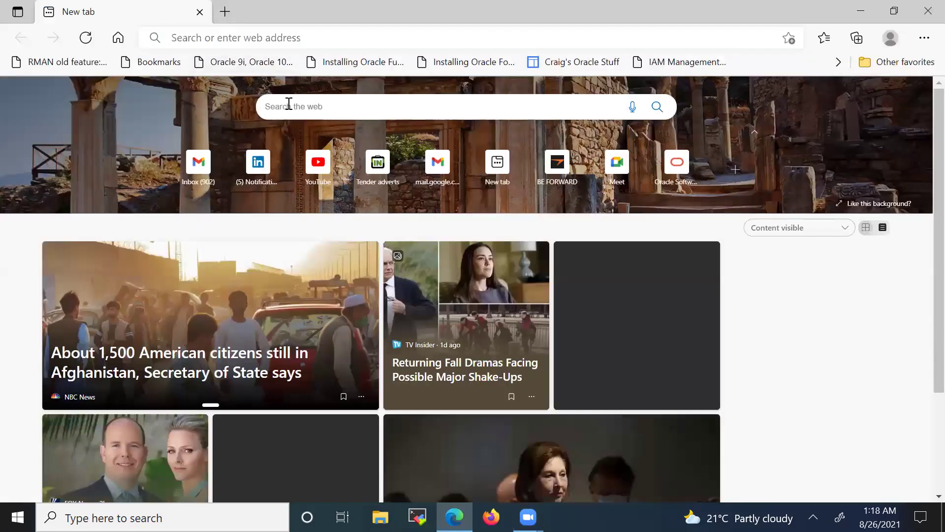
type("v")
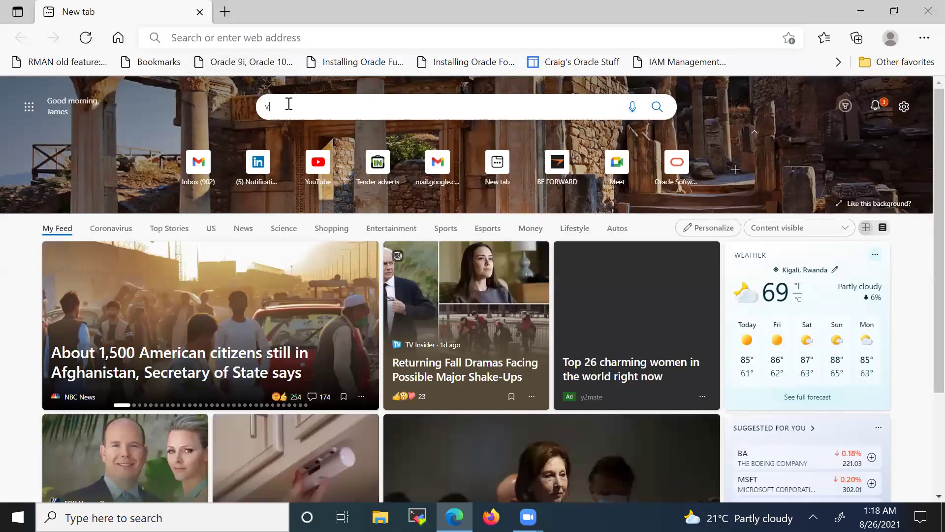
type("irtual")
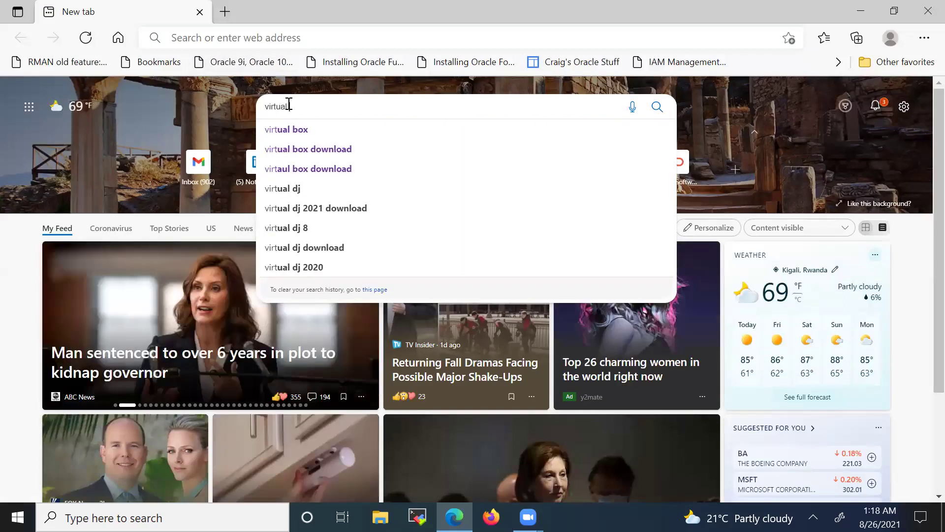
type(" box")
key("Return")
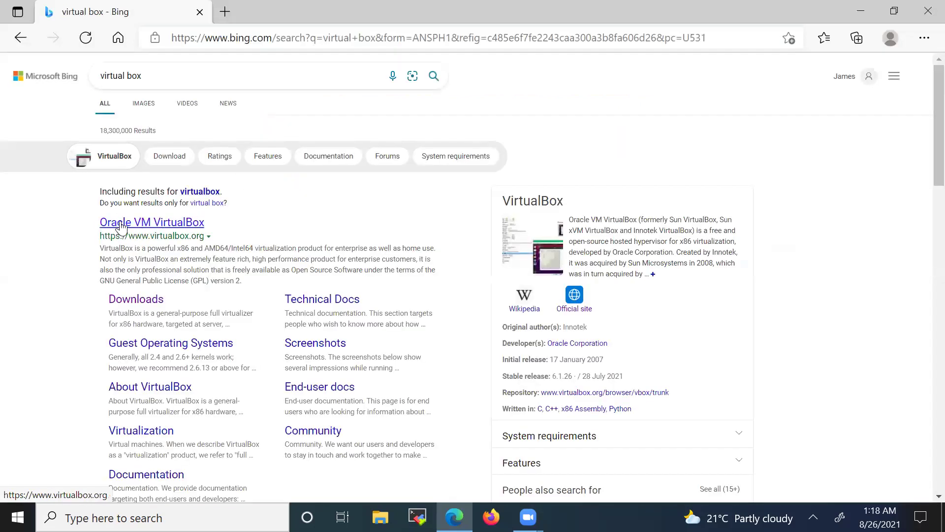
left_click(127, 225)
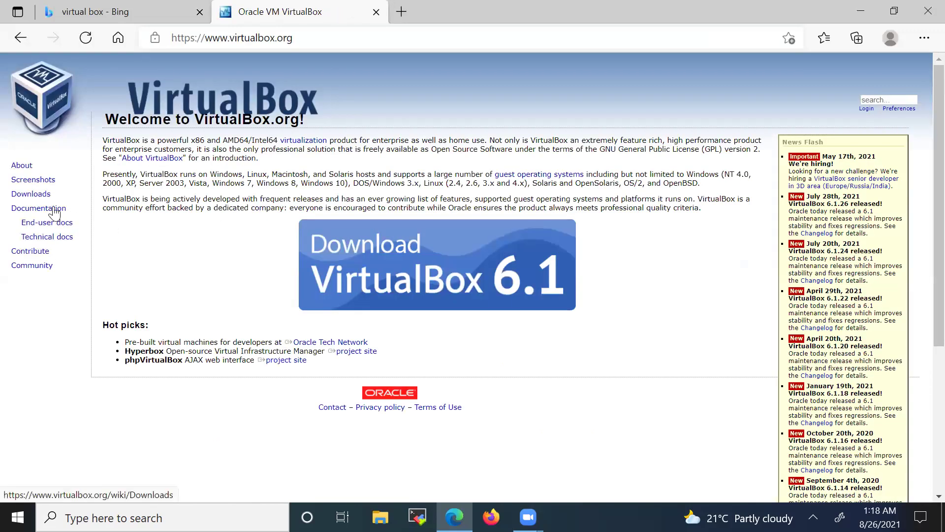
- Download the VirtualBox 6.1.26 installer for Windows hosts and show it in its folder
left_click(32, 195)
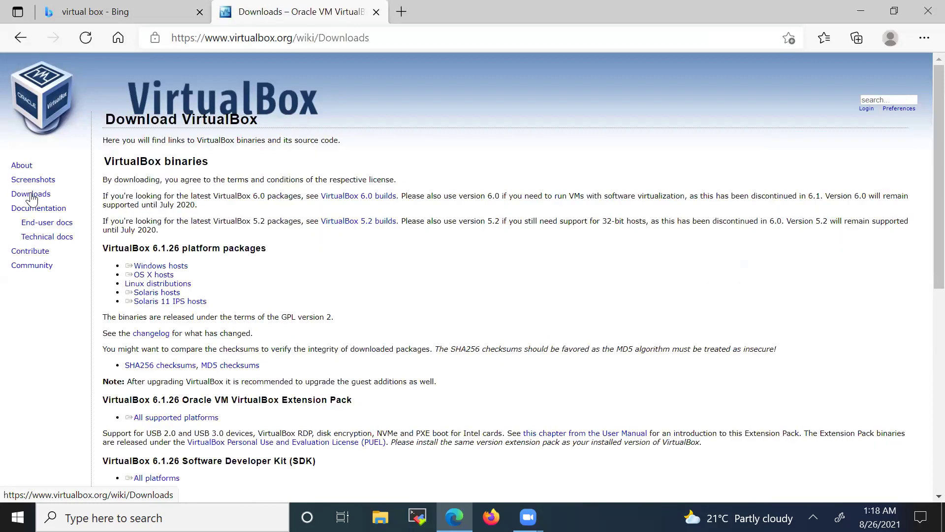
left_click(173, 266)
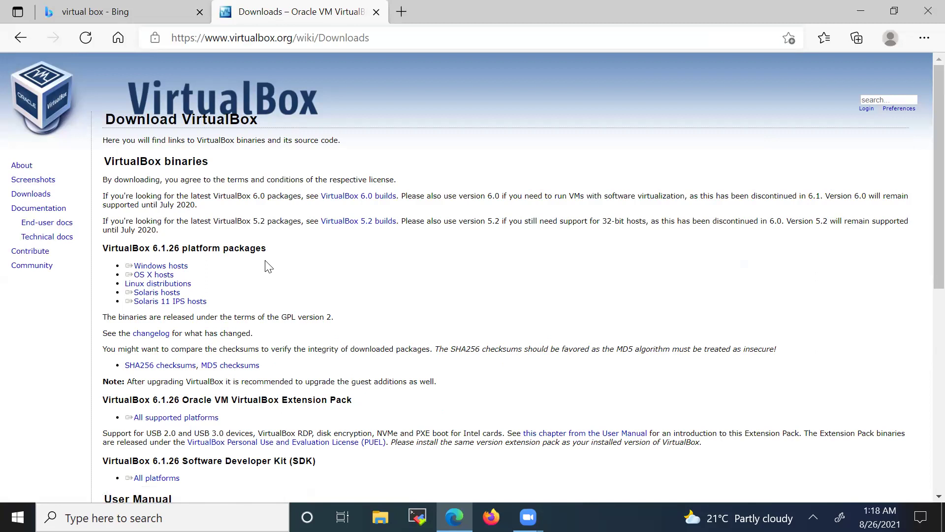
left_click(164, 268)
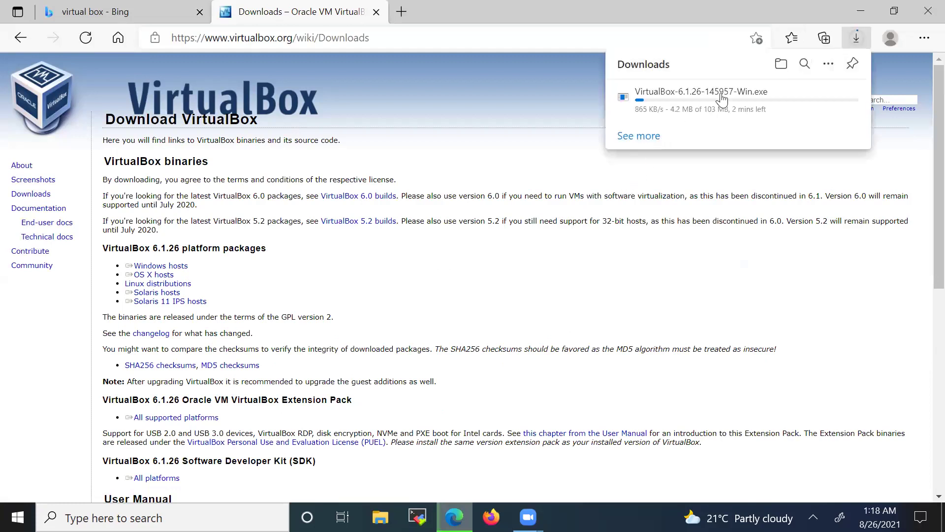
mouse_move(722, 100)
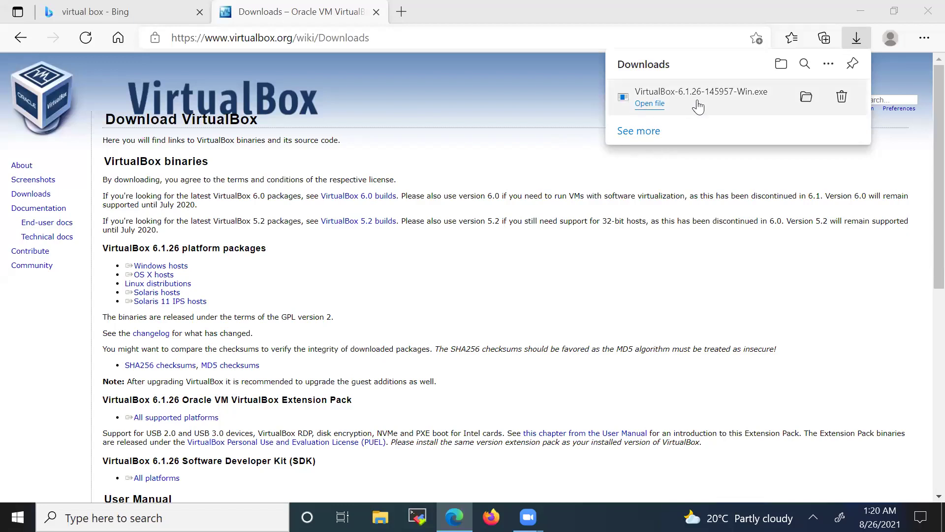
left_click(806, 98)
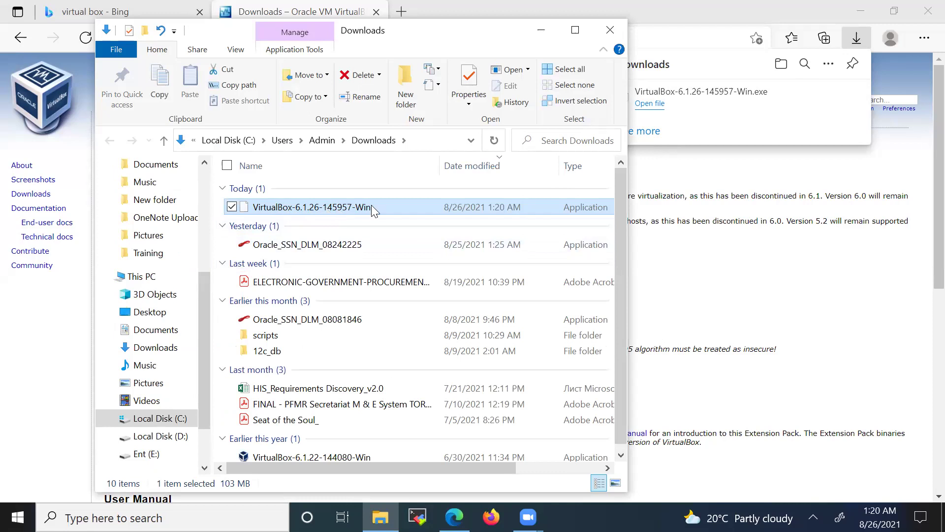
- Run the VirtualBox 6.1.26 installer, keeping the default features and all four shortcut options
double_click(335, 209)
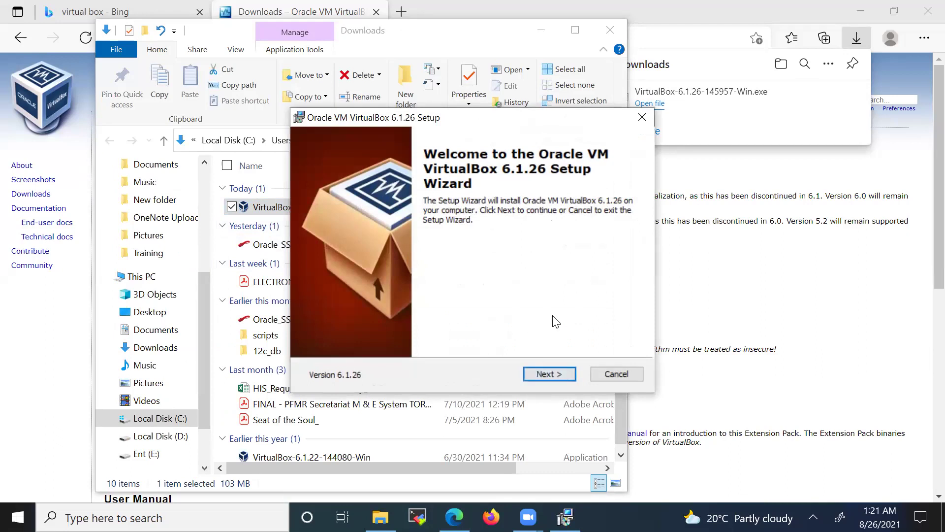
left_click(544, 373)
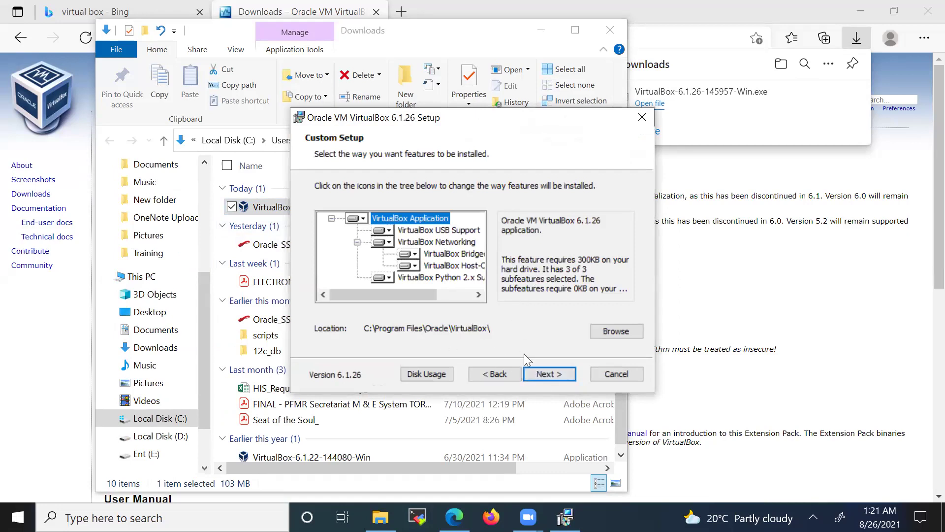
left_click(542, 374)
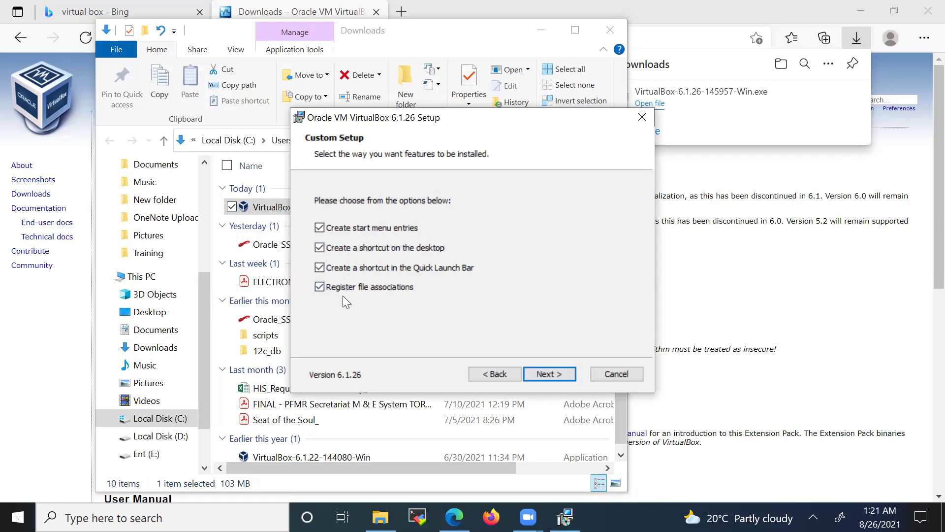
left_click(547, 373)
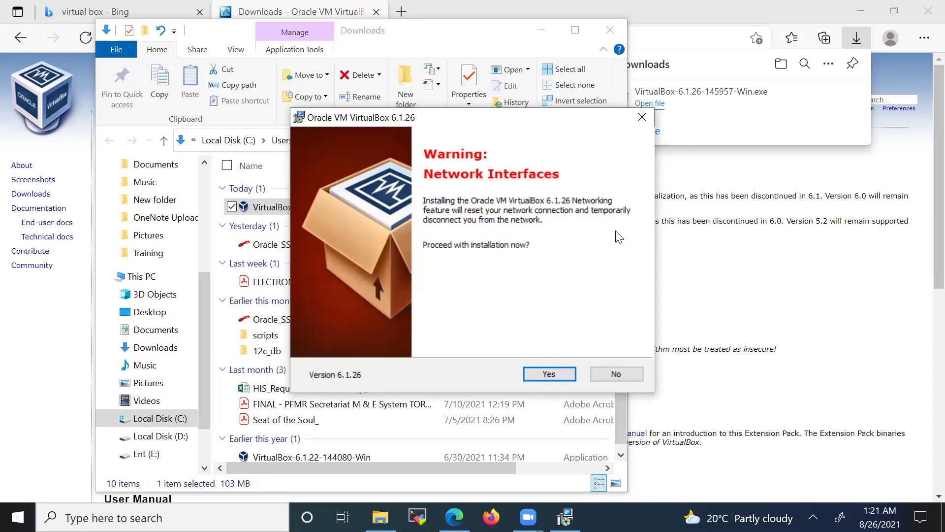
- Cancel setup at the network interfaces warning and close the interrupted wizard
left_click(616, 374)
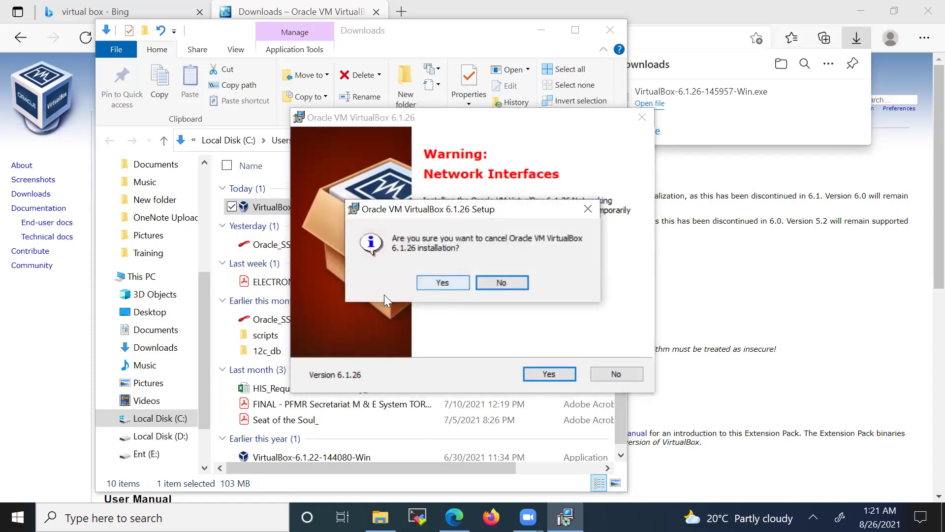
left_click(435, 283)
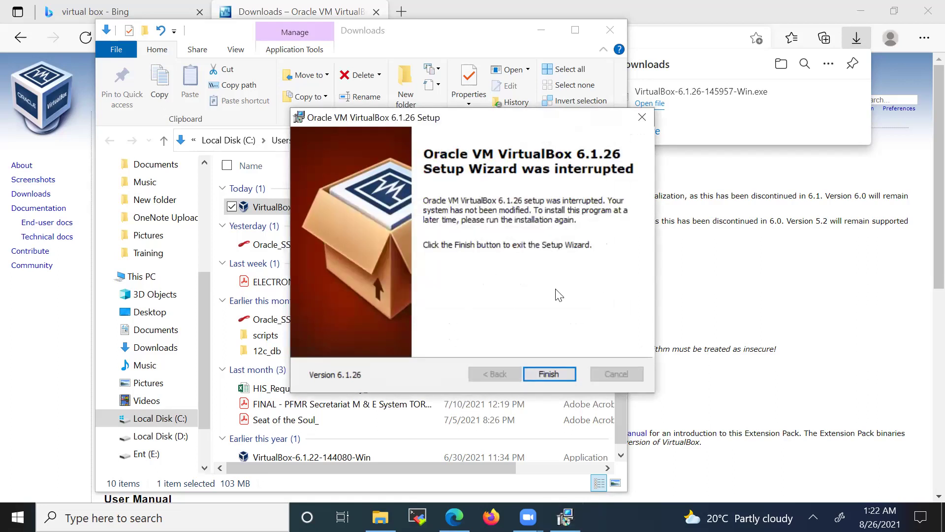
left_click(540, 373)
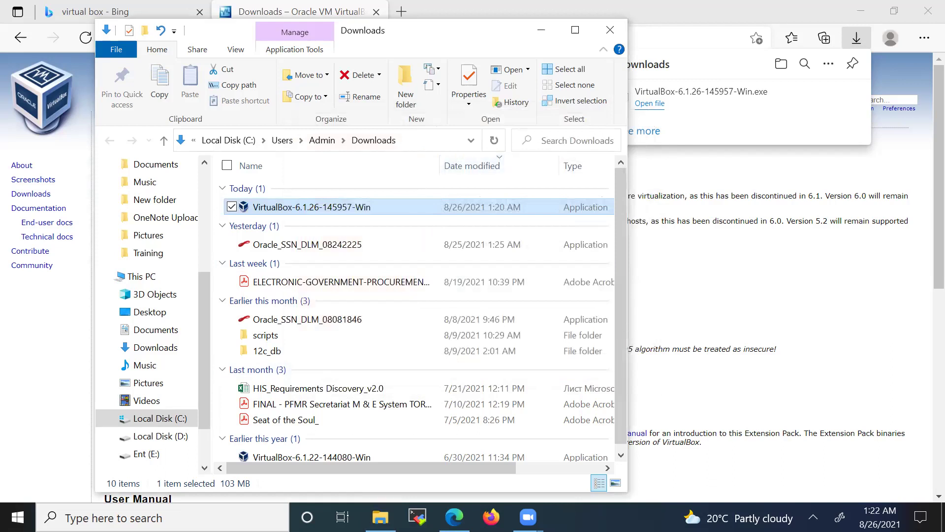
right_click(638, 517)
- Show the desktop and launch Oracle VM VirtualBox from its desktop shortcut
left_click(671, 412)
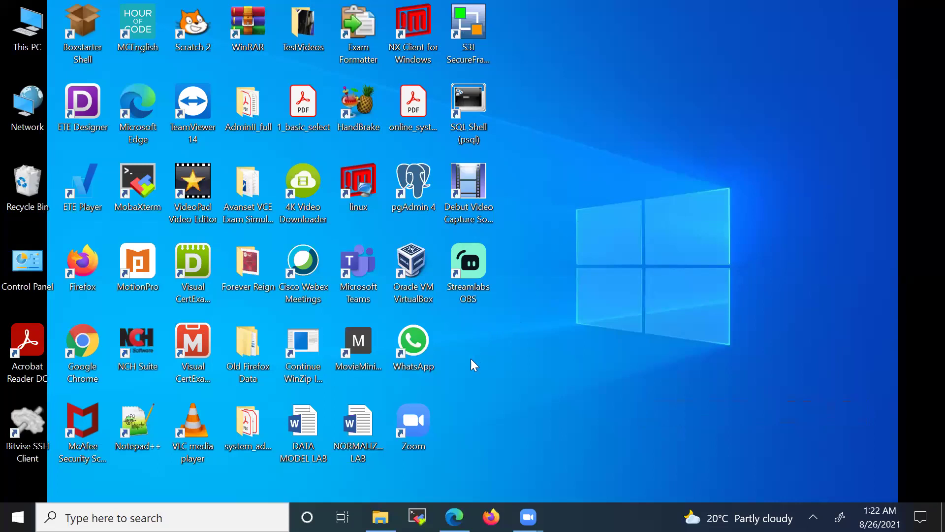
left_click(521, 318)
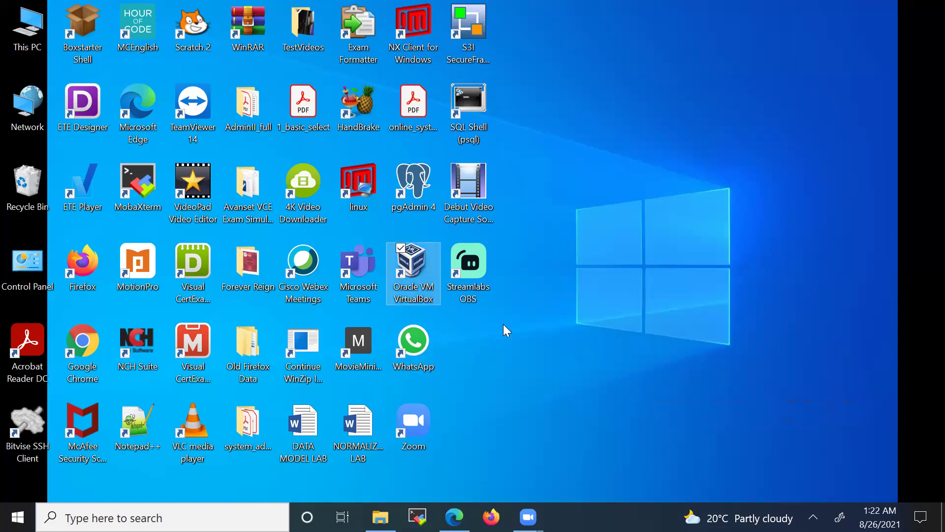
double_click(413, 264)
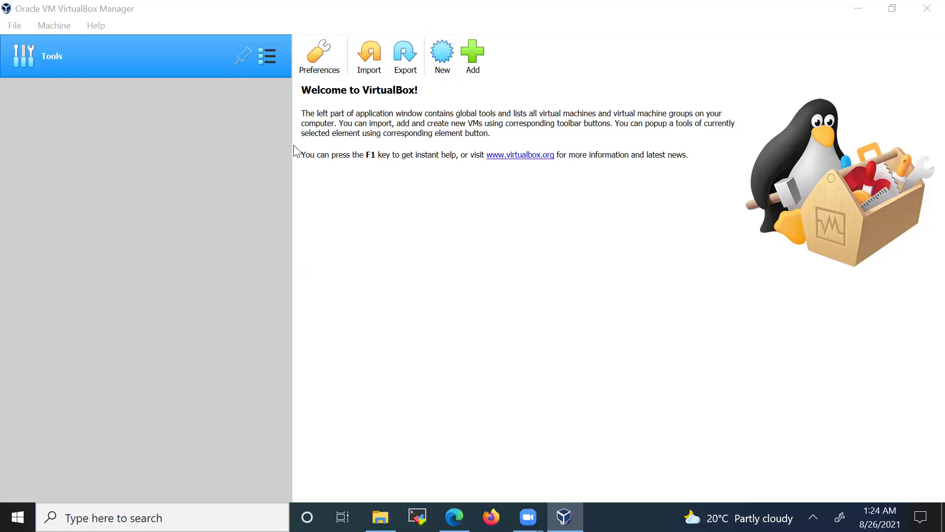
- Define a new Linux Oracle (64-bit) machine named oracle-disk with its machine folder on E:\
left_click(439, 59)
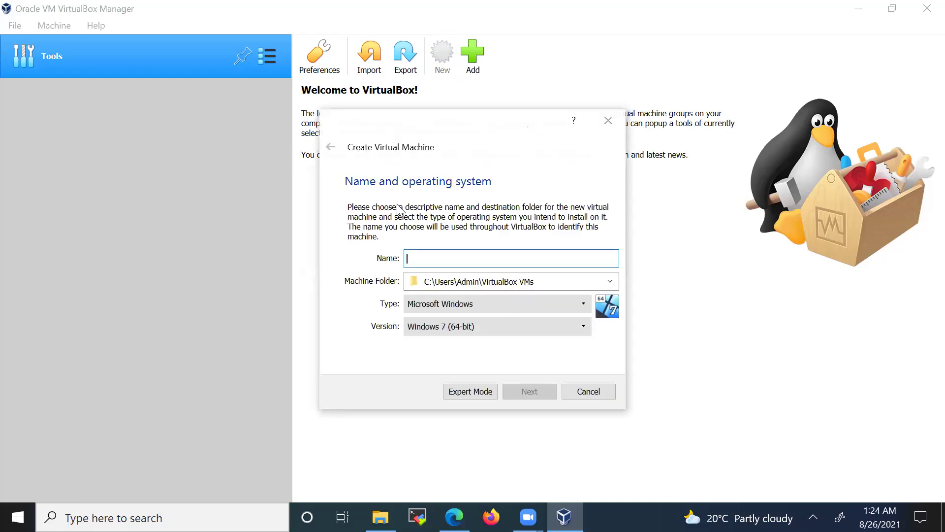
type("oracle-disk")
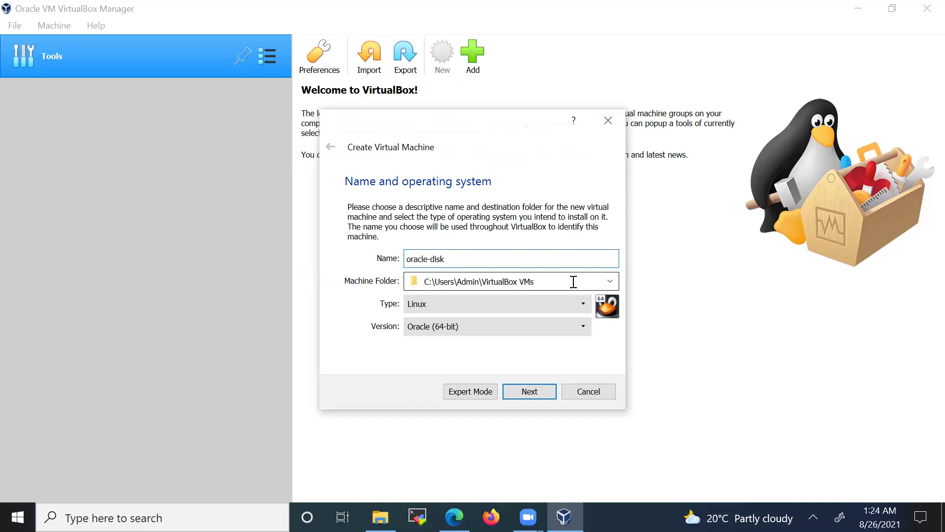
left_click(610, 283)
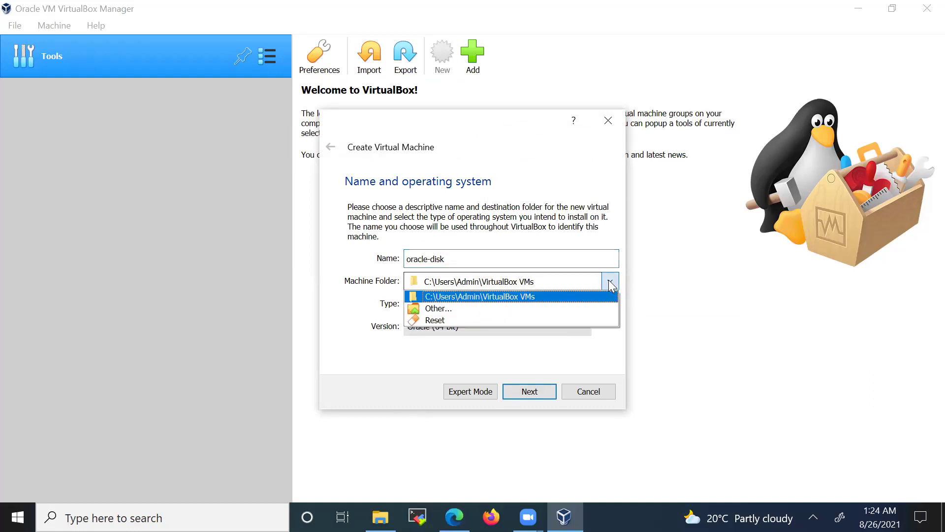
left_click(448, 308)
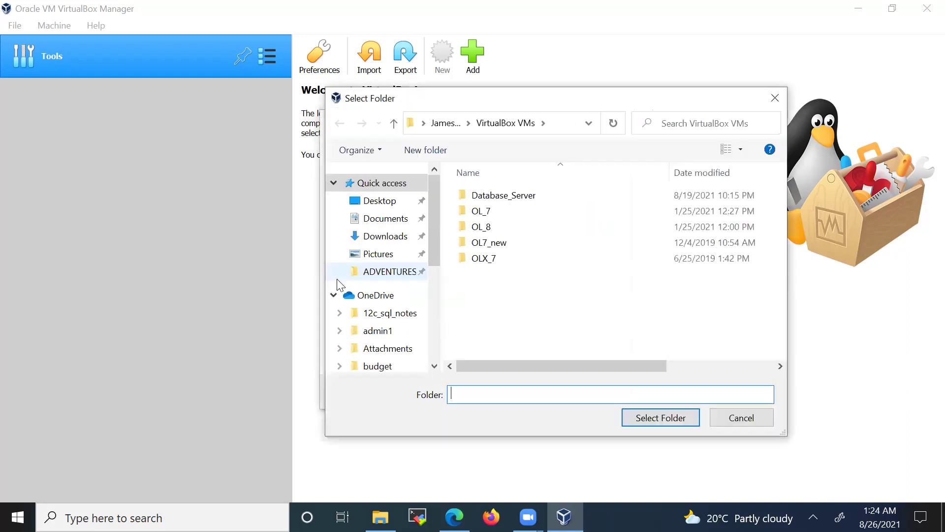
scroll(405, 310, "down", 10)
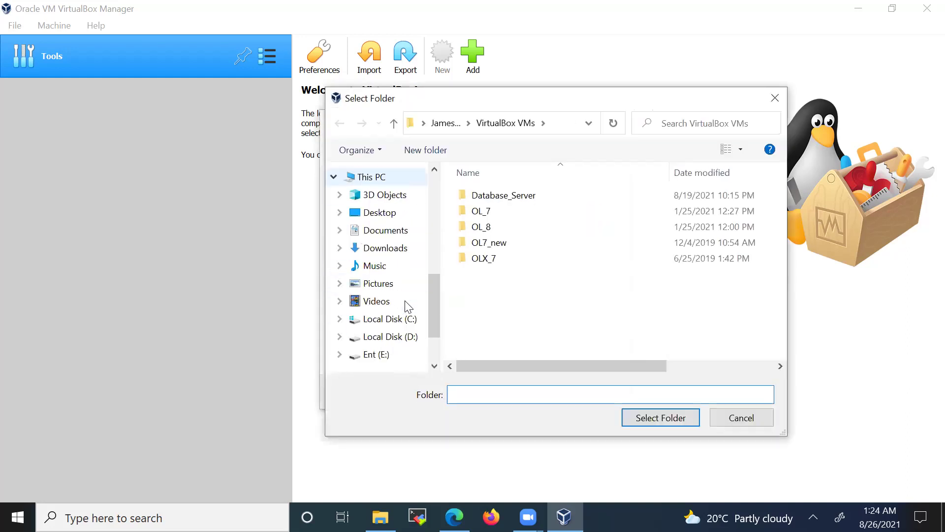
scroll(405, 307, "down", 3)
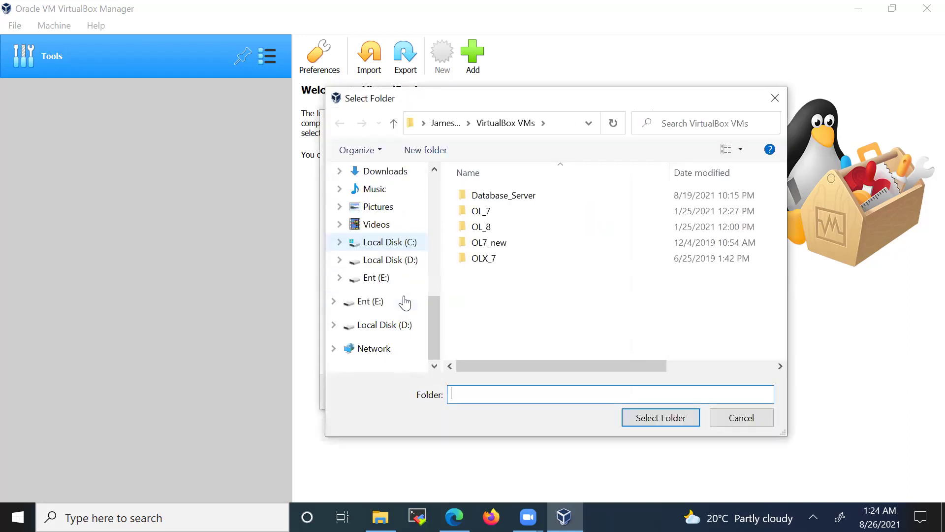
left_click(369, 279)
left_click(640, 417)
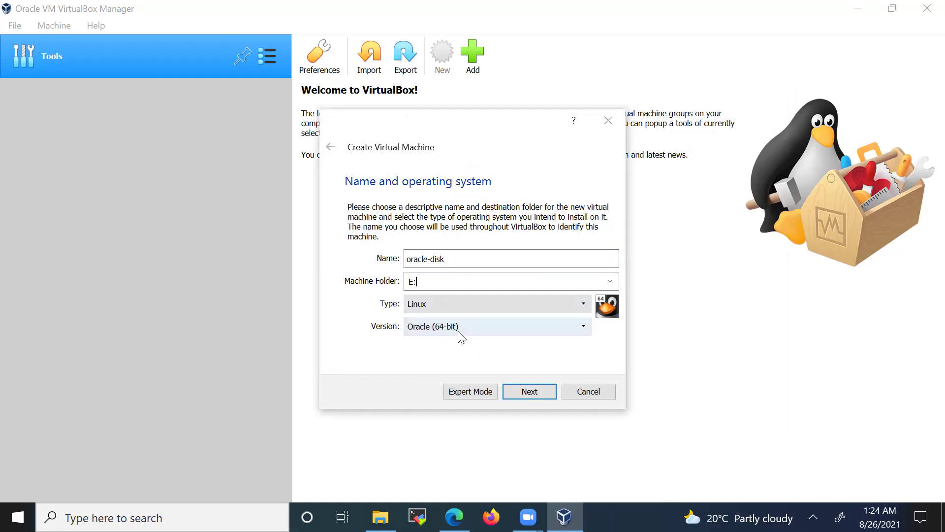
left_click(520, 390)
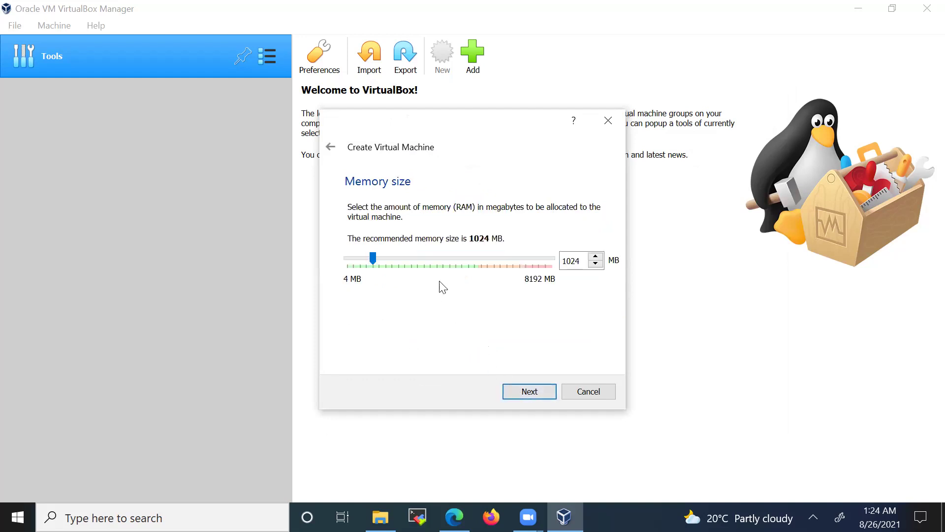
- Set the machine's memory size to 4000 MB
left_click_drag(581, 259, 482, 258)
type("4000")
left_click(526, 397)
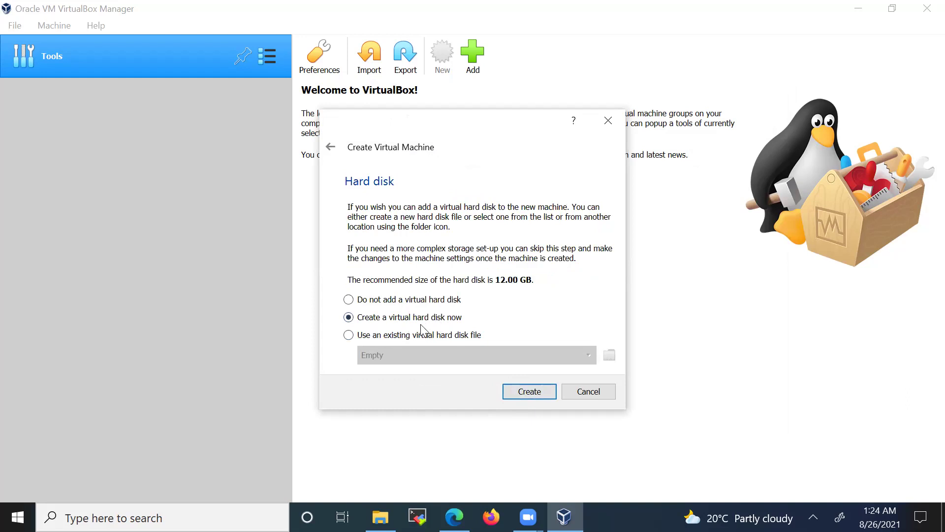
- Create a fixed-size 100 GB VDI virtual hard disk for the machine
left_click(525, 395)
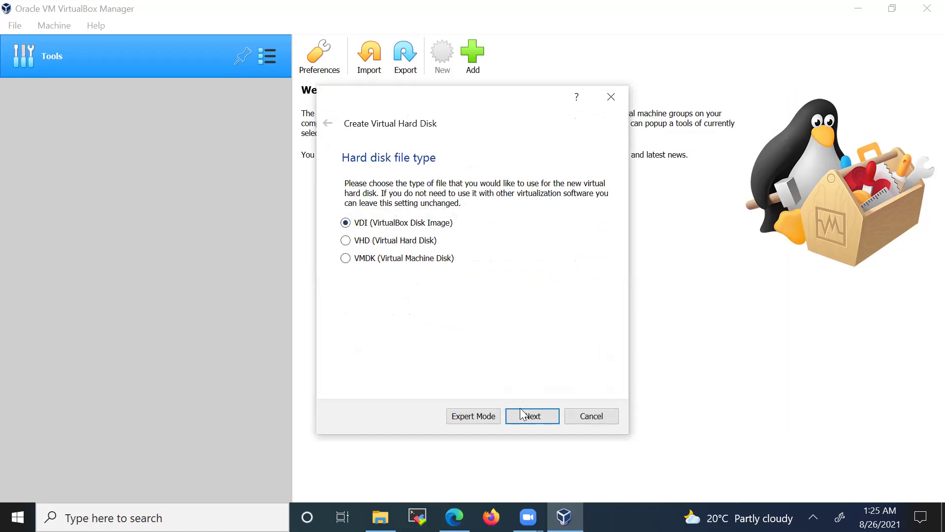
left_click(531, 419)
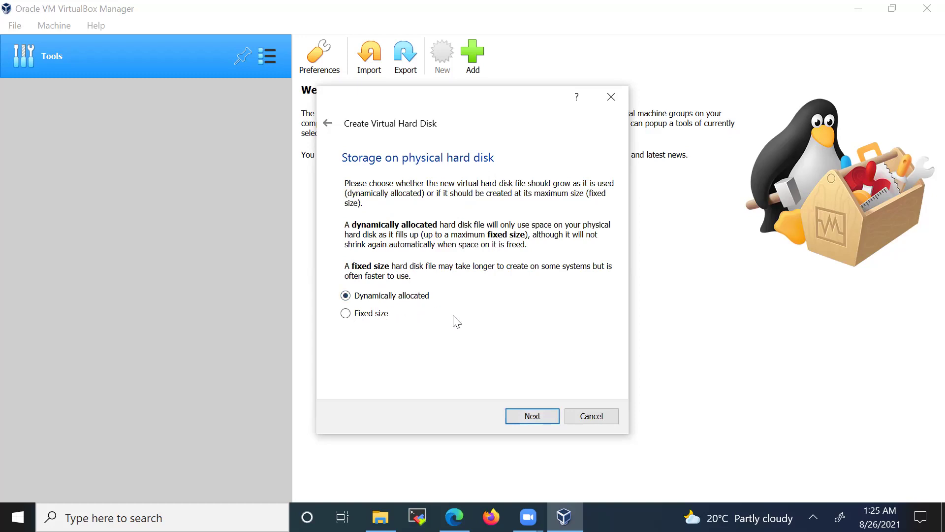
left_click(346, 313)
left_click(523, 416)
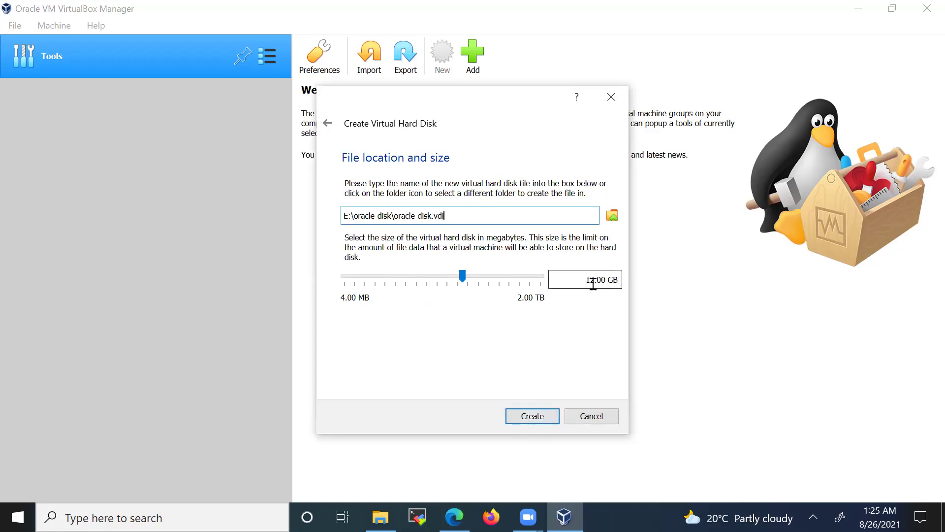
left_click_drag(595, 281, 539, 277)
type("100")
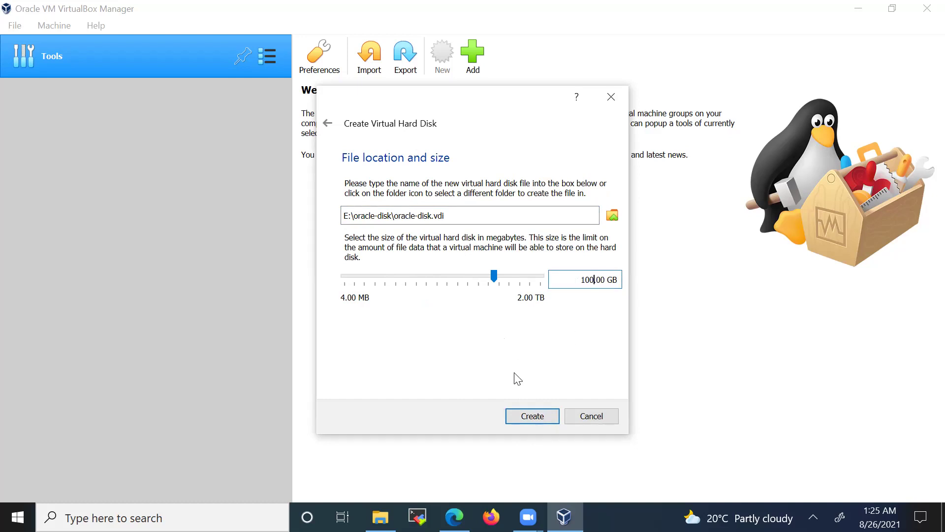
left_click(531, 417)
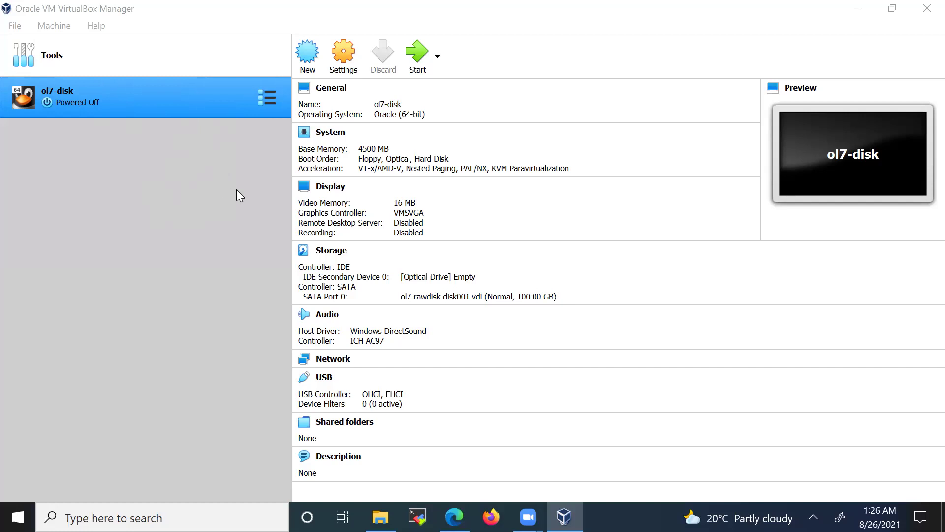
- Open the Settings dialog for the ol7-disk machine
left_click(341, 54)
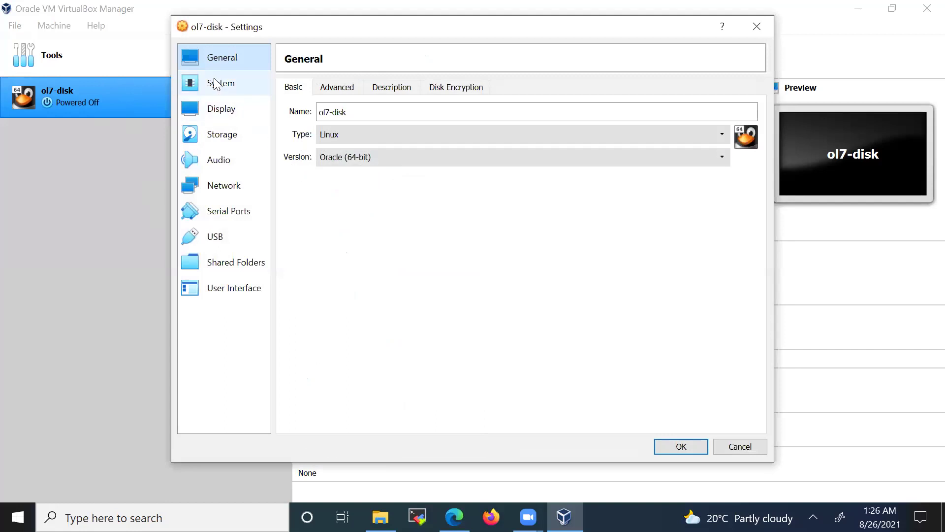
- Disable Floppy boot and move it below Optical and Hard Disk in the boot order
left_click(216, 85)
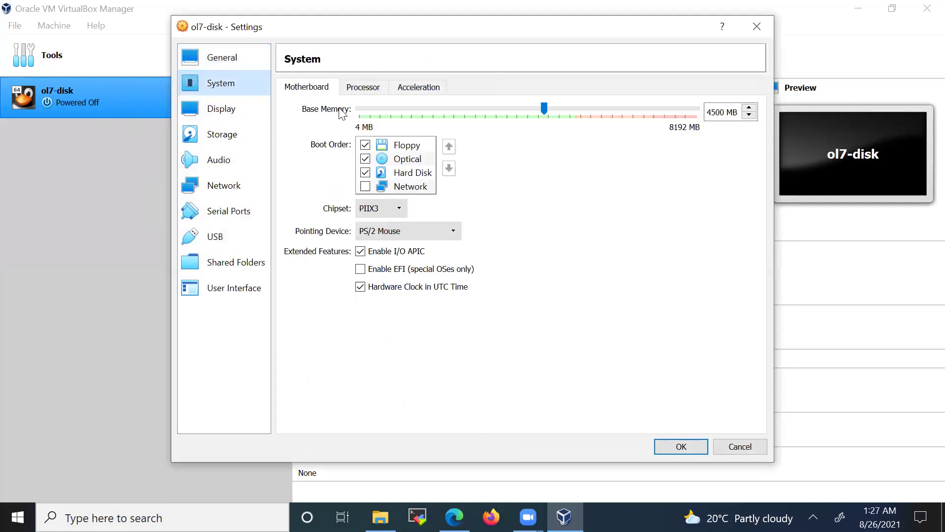
left_click(365, 145)
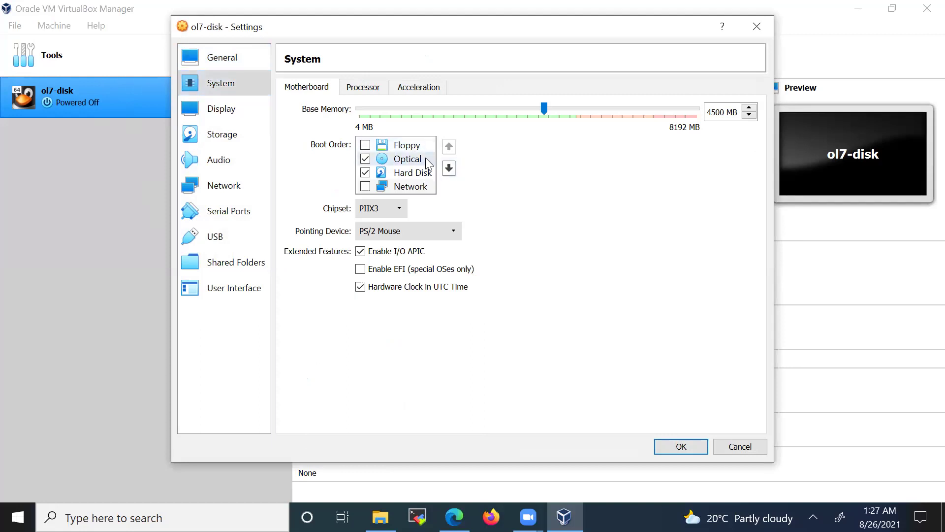
left_click(448, 168)
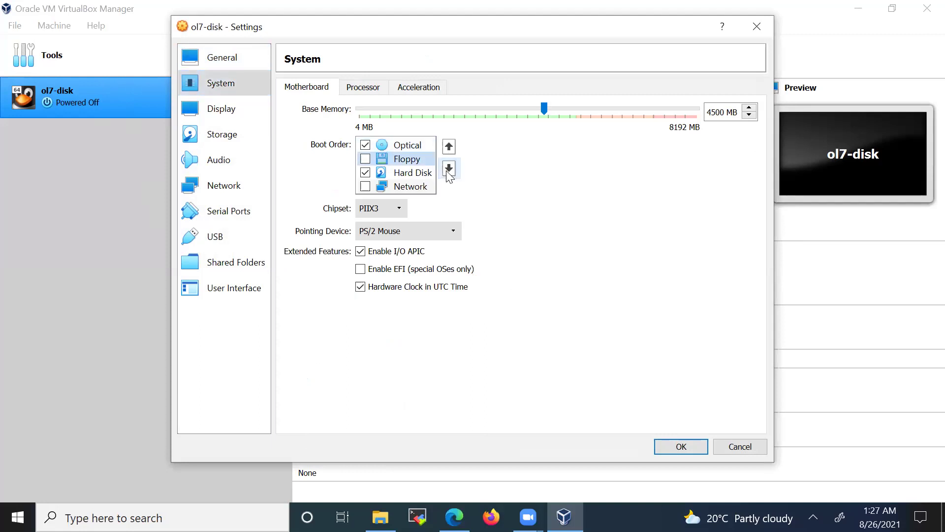
left_click(448, 169)
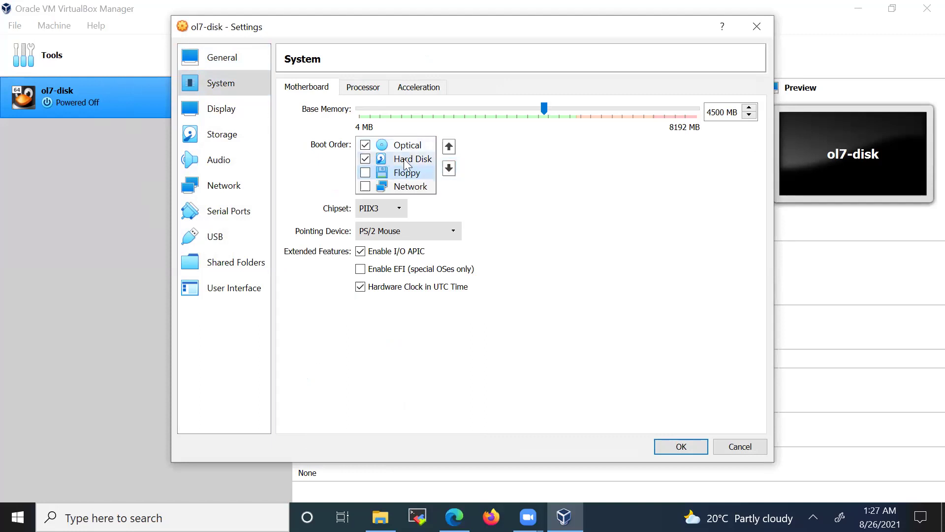
- Give the machine 2 CPUs and bring up its Storage settings
left_click(363, 88)
left_click(463, 109)
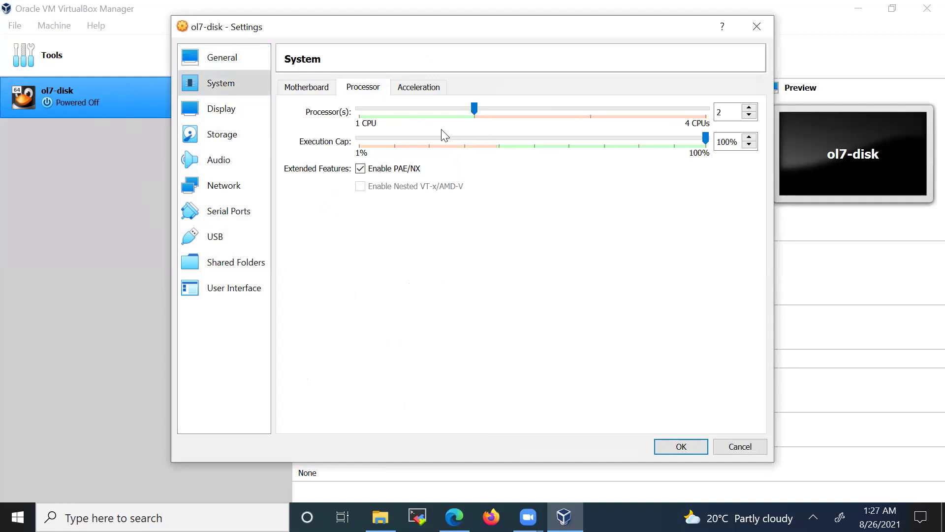
left_click(216, 117)
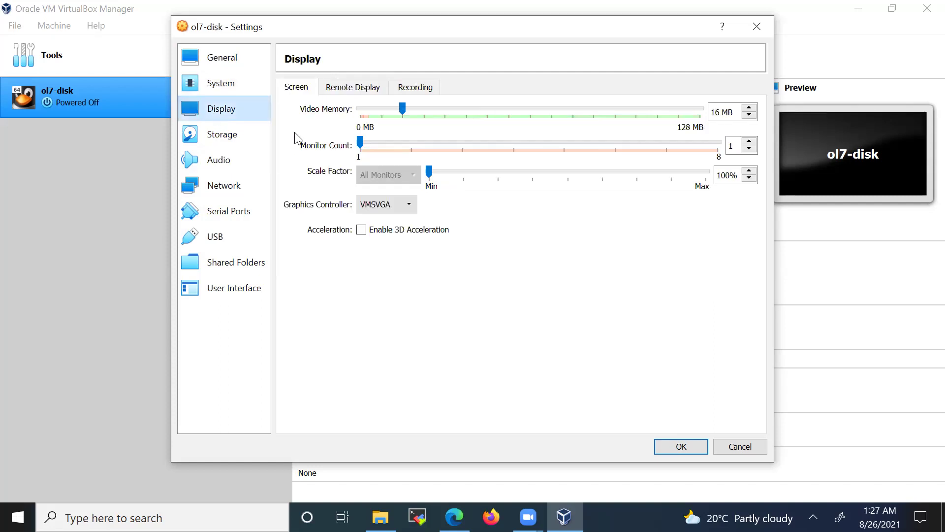
left_click(228, 139)
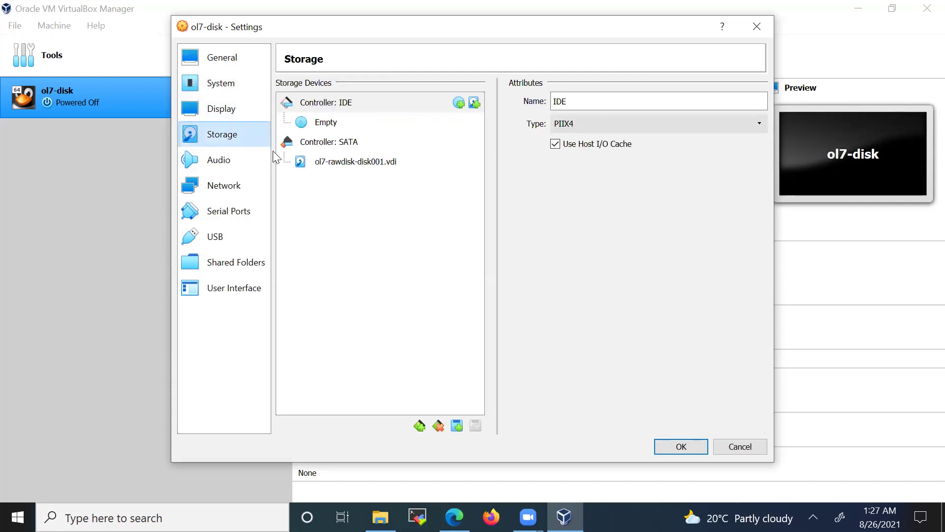
- Inspect ol7-disk's empty IDE optical drive, then bring Edge's VirtualBox downloads page forward
left_click(326, 123)
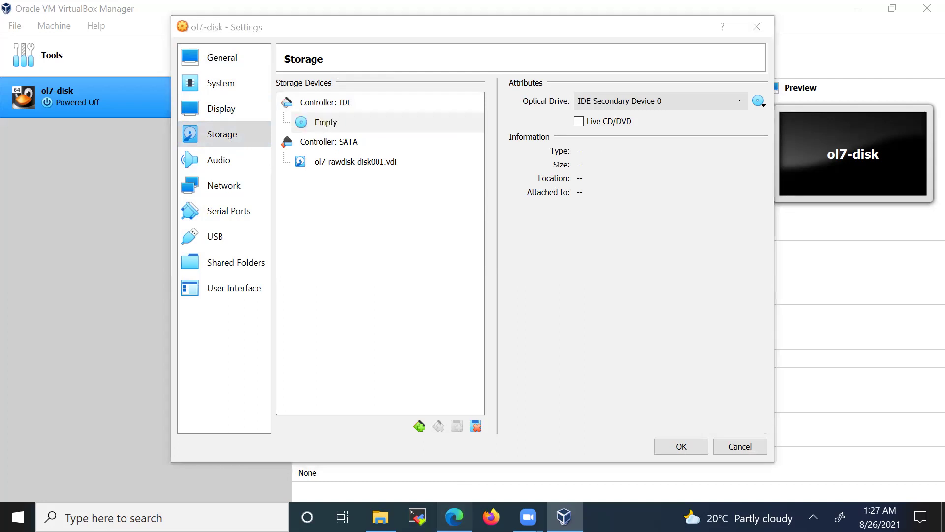
left_click(454, 517)
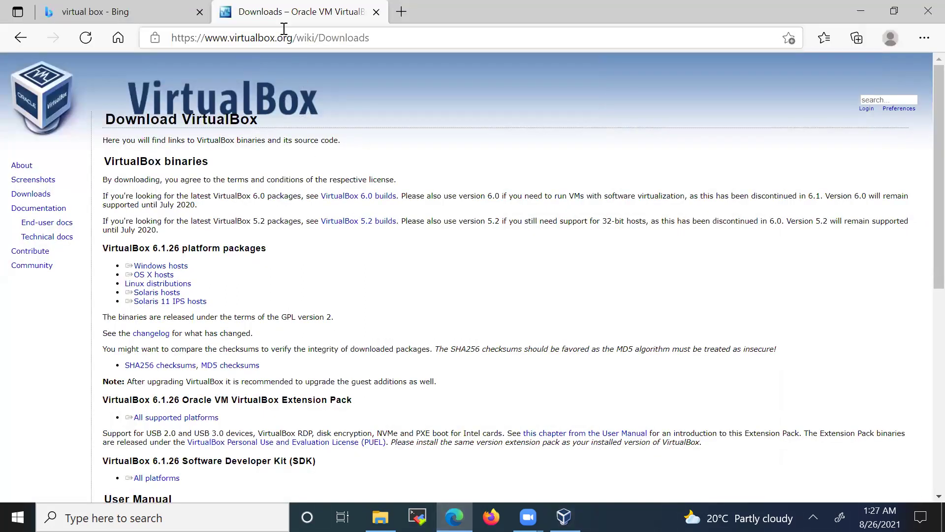
- Replace the Bing search with 'edelivery oracle' and open the Oracle Software Delivery Cloud result
left_click(182, 23)
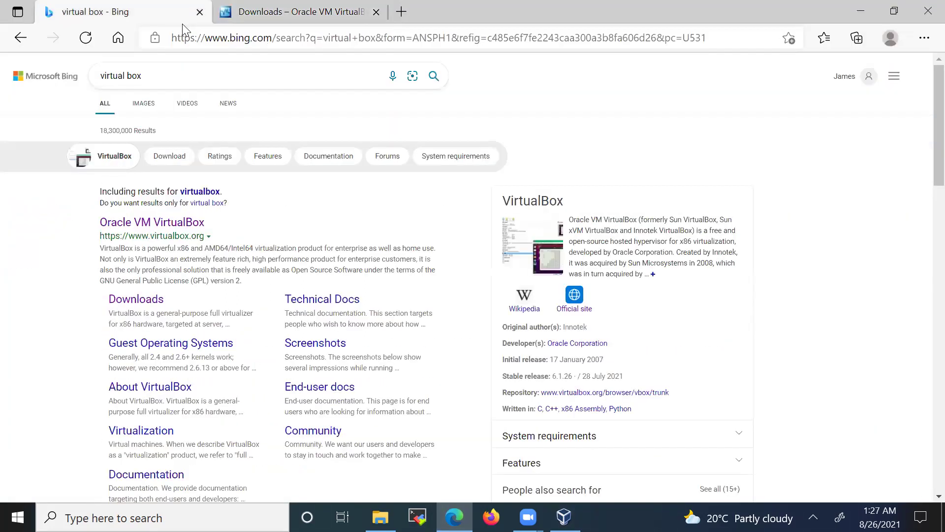
left_click_drag(165, 79, 30, 63)
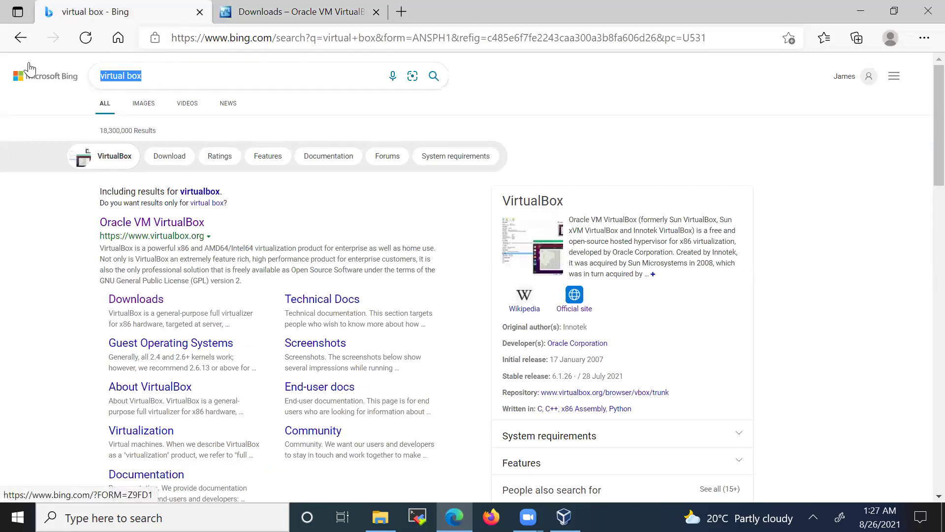
type("edeli")
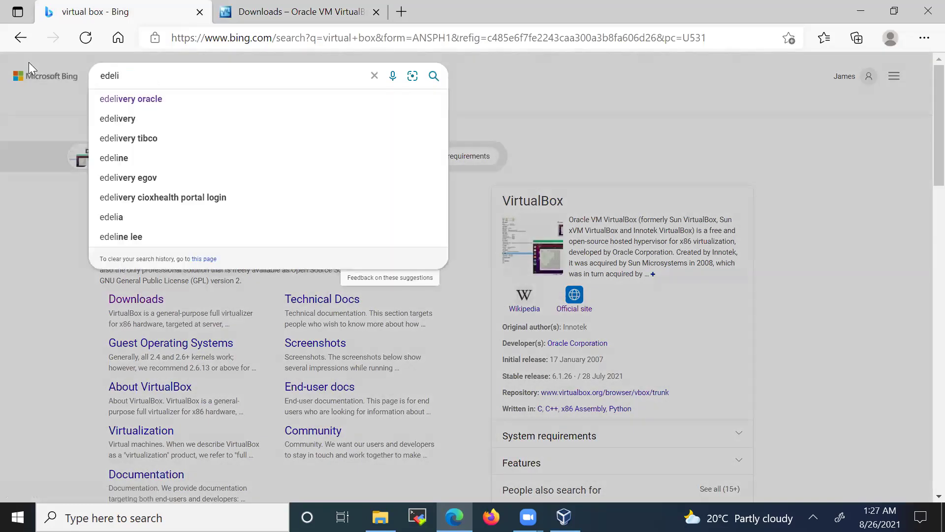
left_click(111, 99)
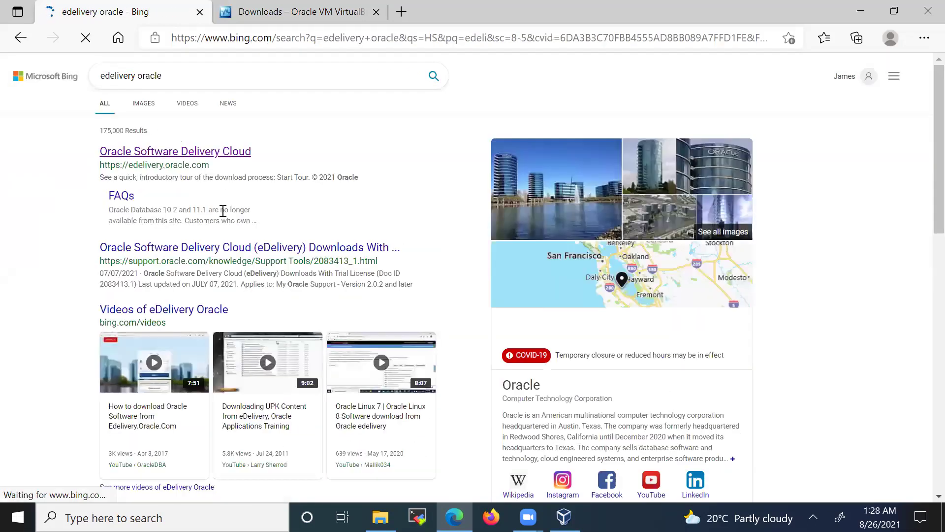
left_click(136, 153)
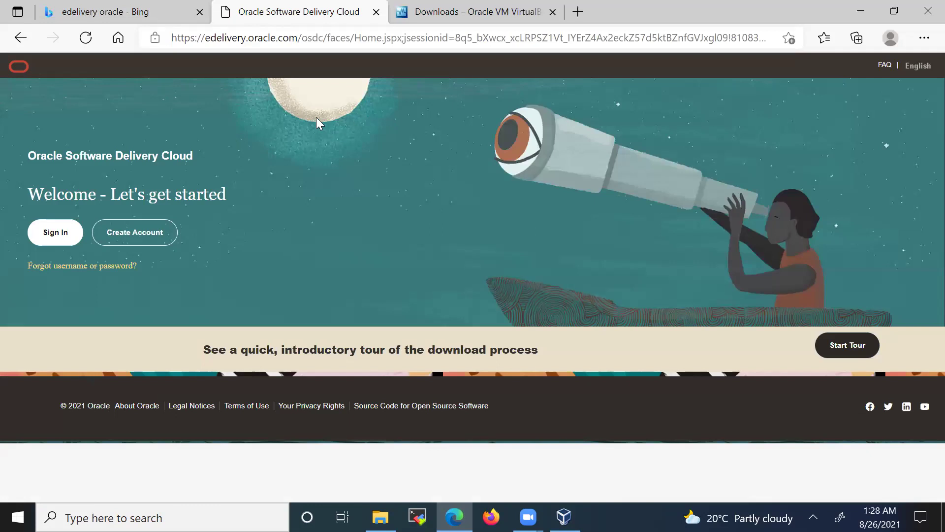
- Sign in to Oracle Software Delivery Cloud using the saved Oracle account credentials
left_click(54, 238)
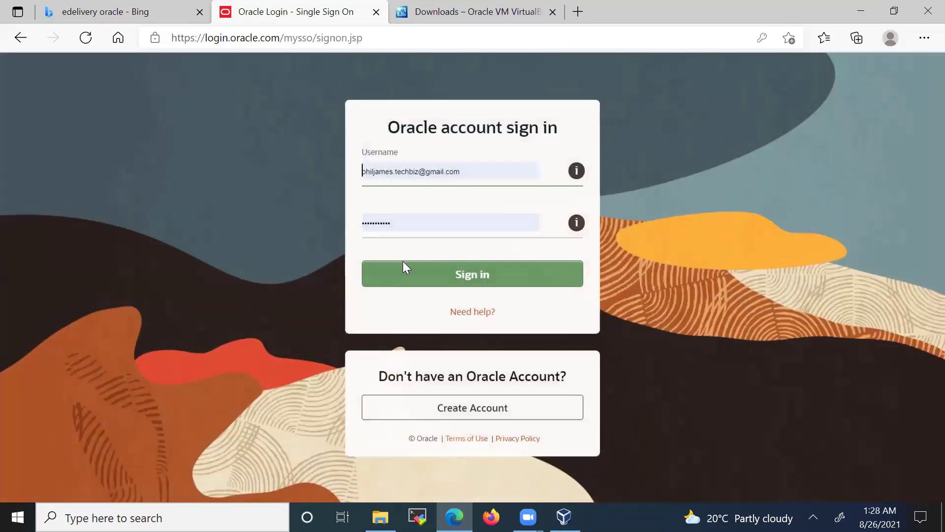
left_click(476, 274)
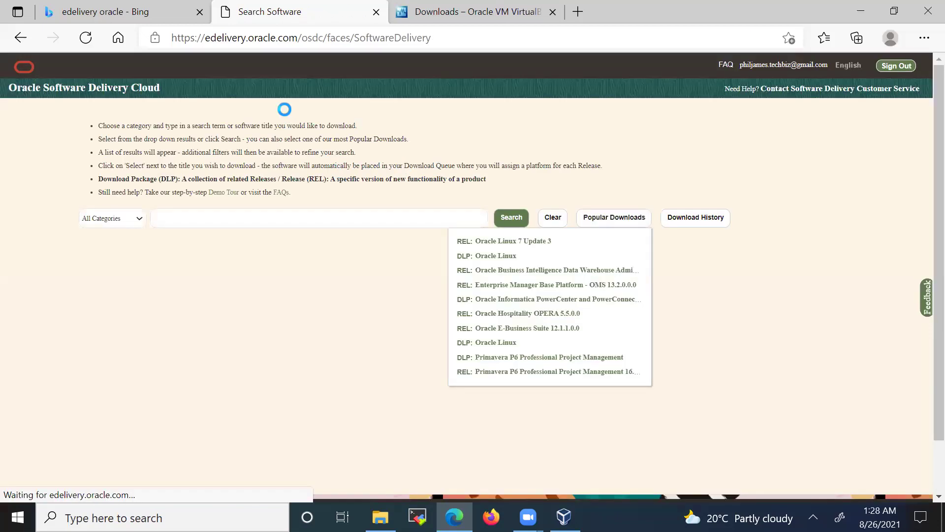
- Search for 'oracle linux' and add Oracle Linux 7.3.0.0.0 to the download queue
left_click(271, 219)
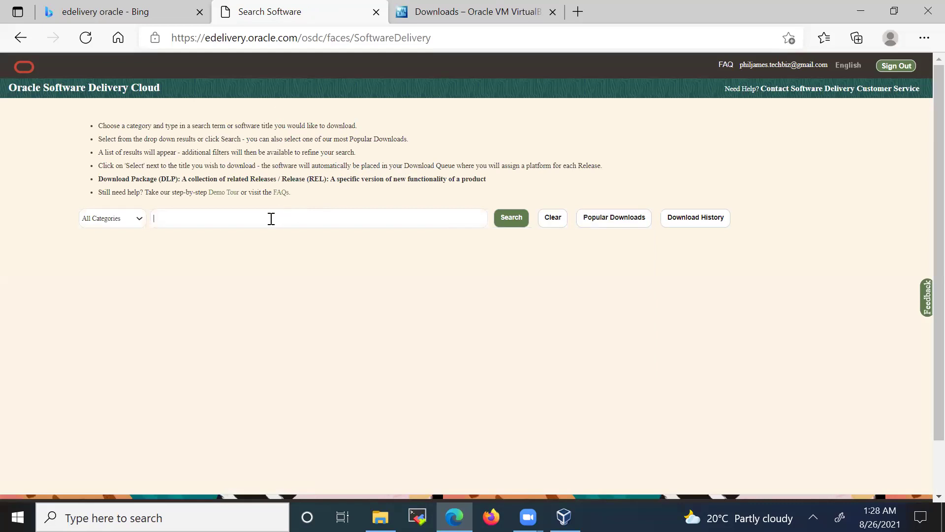
type("oracle linux")
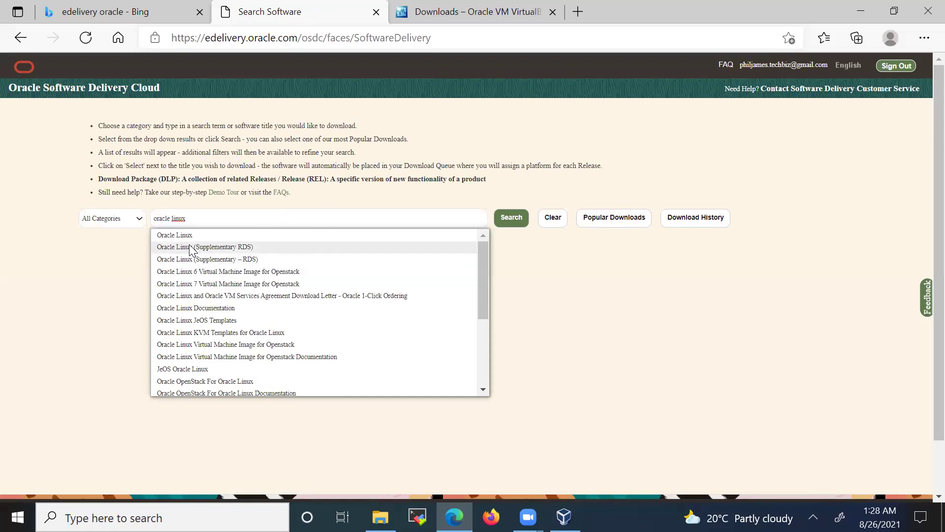
left_click(180, 235)
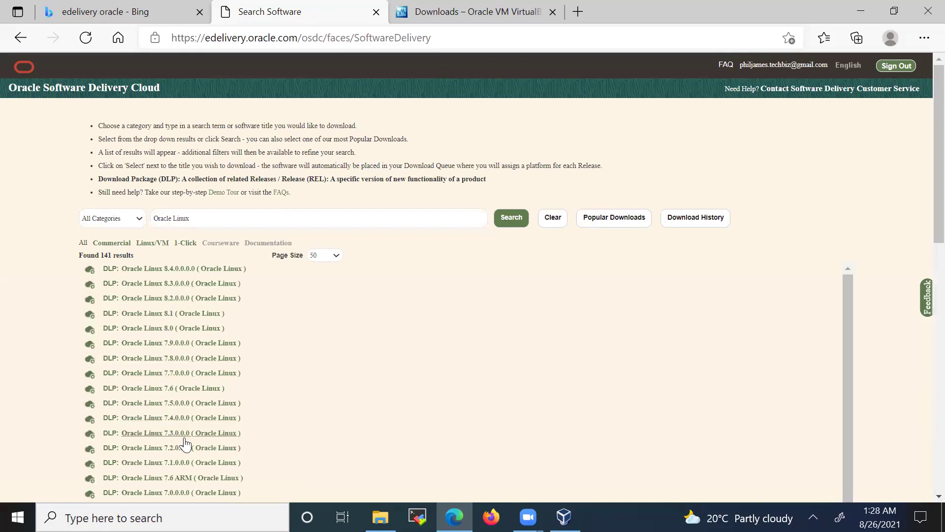
left_click(151, 434)
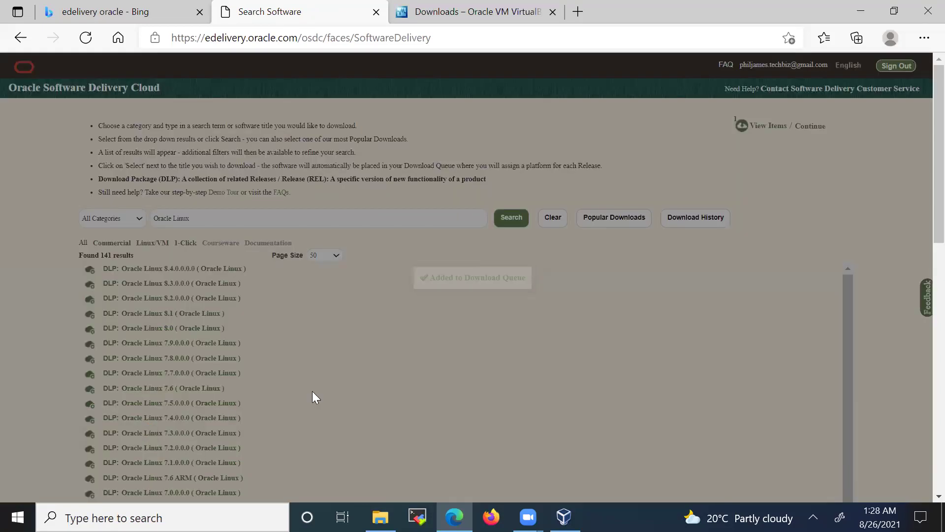
- Open the download queue listing Oracle Linux 7 Update 3, x86 64 bit
scroll(710, 192, "down", 4)
scroll(702, 174, "up", 4)
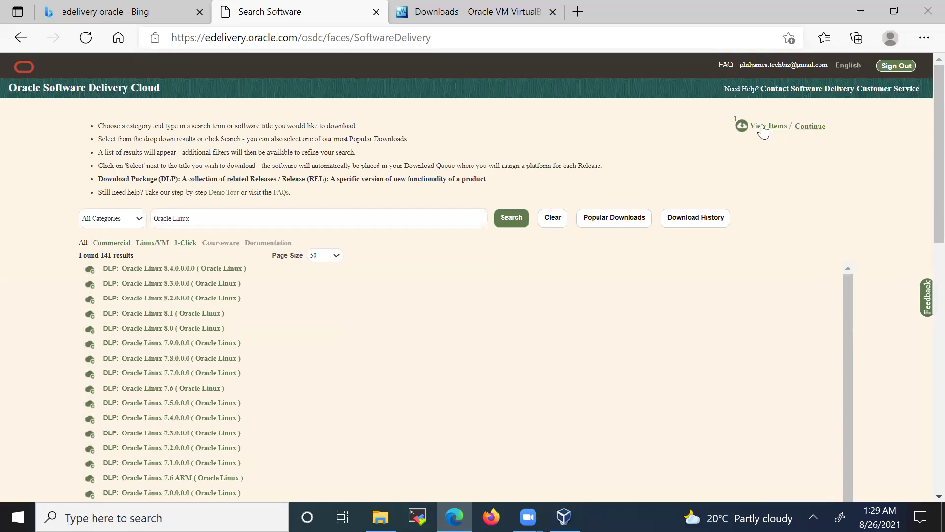
left_click(762, 126)
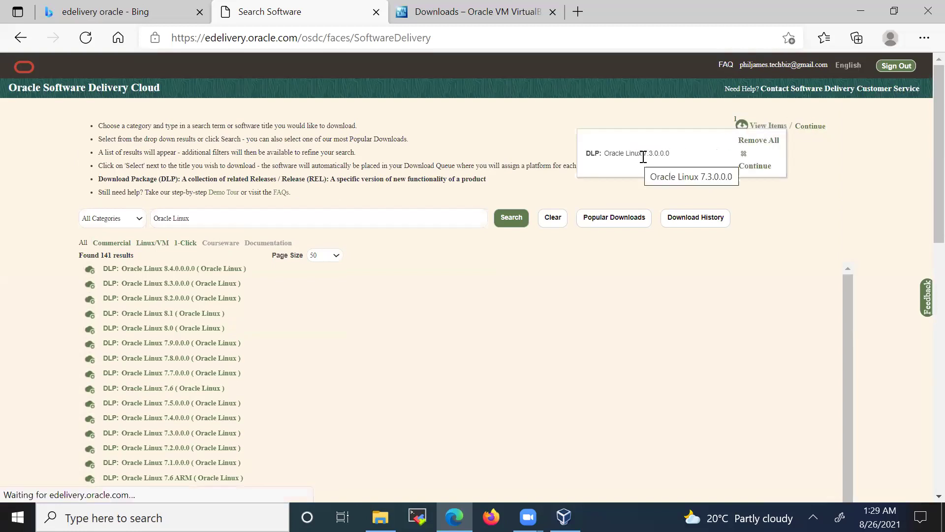
left_click(755, 165)
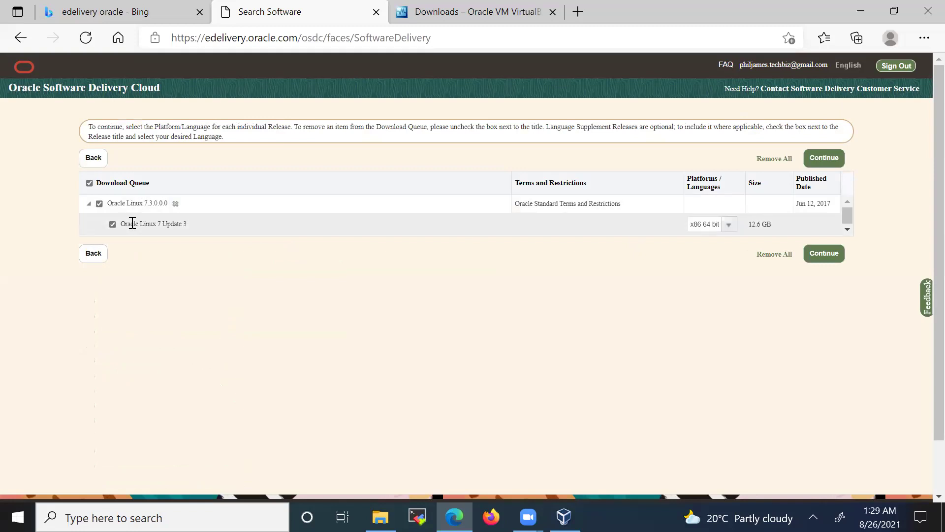
- Accept the Oracle License Agreement, close the survey, and untick all six Oracle Linux 7.3.0.0.0 files
left_click(826, 255)
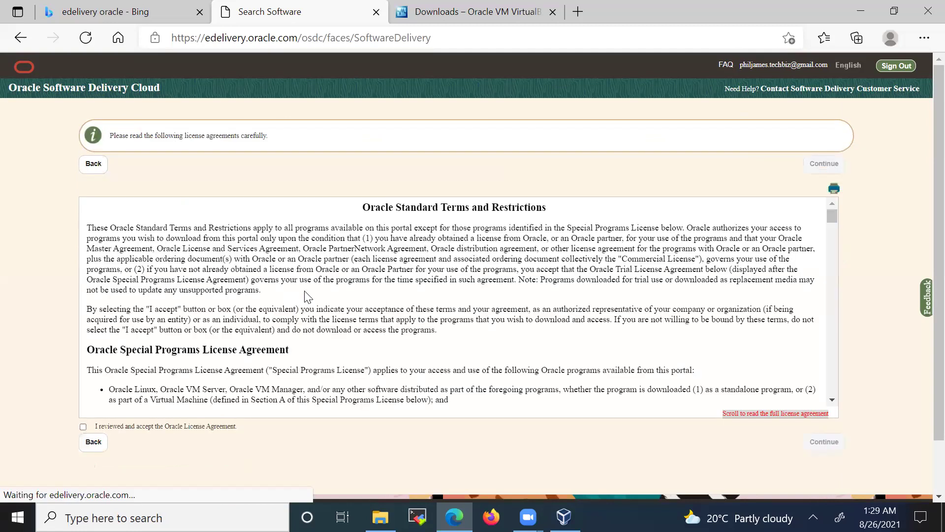
left_click(82, 427)
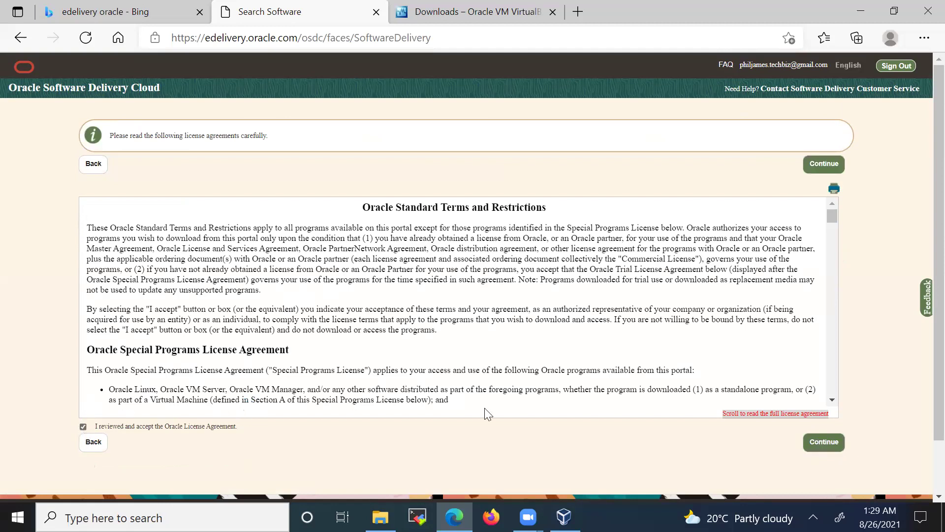
left_click(825, 443)
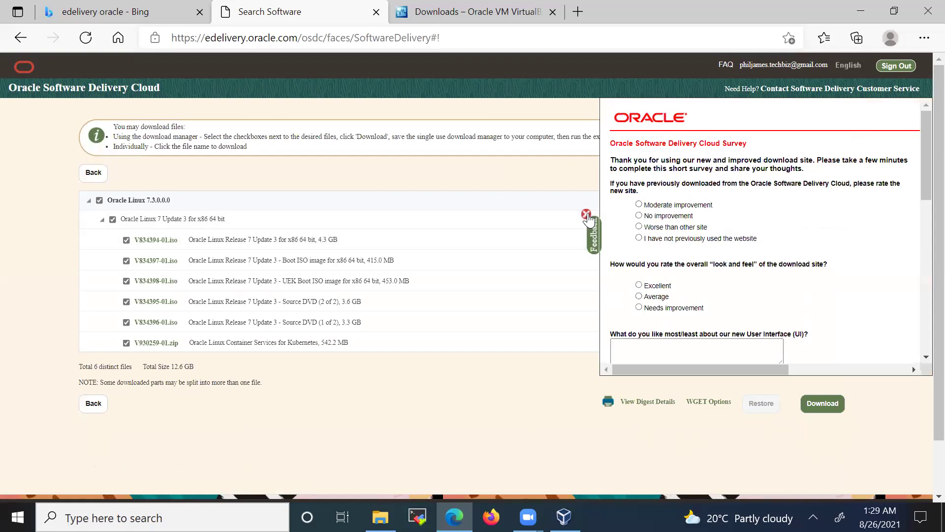
left_click(586, 214)
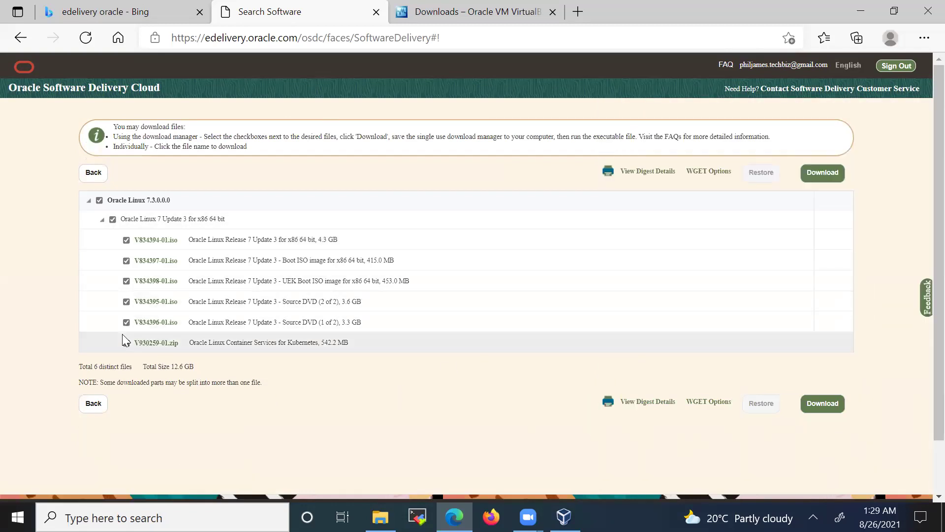
left_click(99, 200)
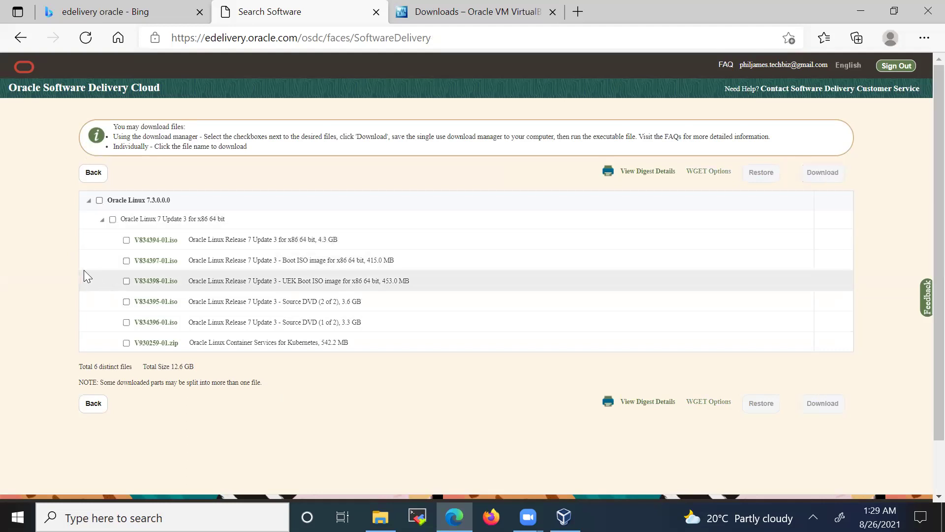
- Tick only V834394-01.iso, download Oracle_SSN_DLM_08252229.exe, and show it in its folder
left_click(126, 240)
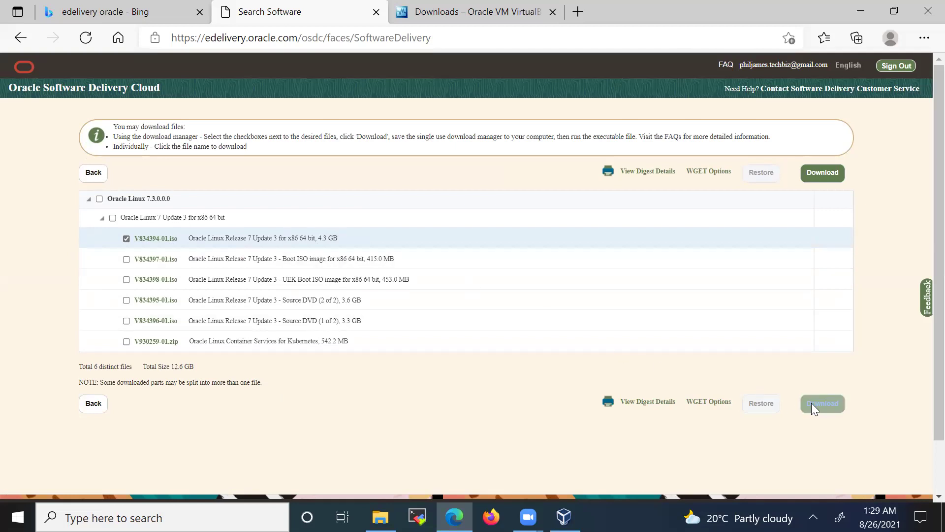
left_click(827, 403)
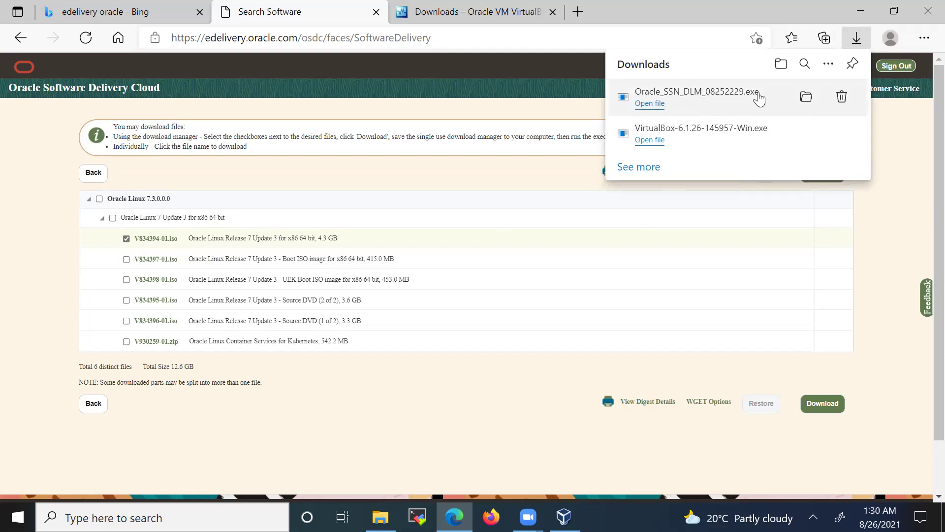
left_click(808, 101)
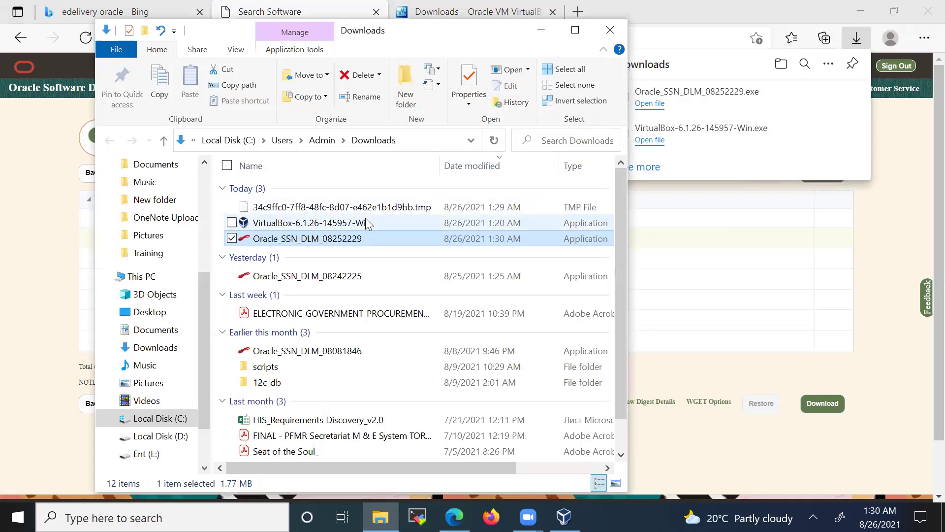
- Run Oracle_SSN_DLM_08252229 from Downloads, choosing 'Install anyway' at the unverified-app warning
double_click(283, 241)
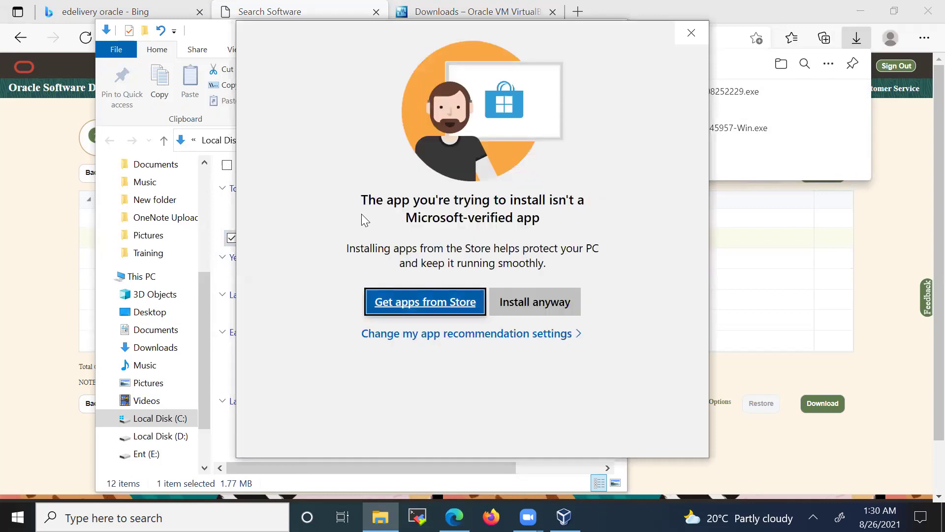
left_click(530, 304)
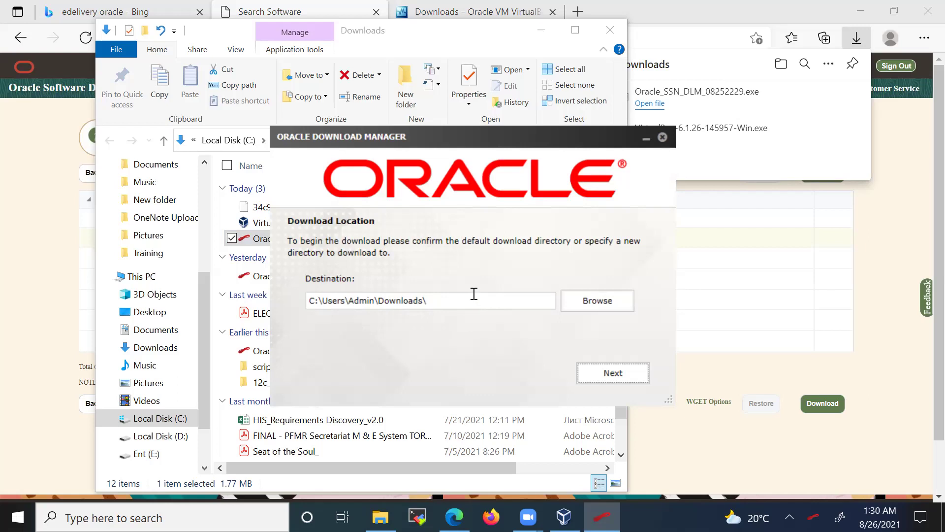
- Keep the C:\Users\Admin\Downloads\ destination and start downloading V834394-01.iso
left_click(621, 375)
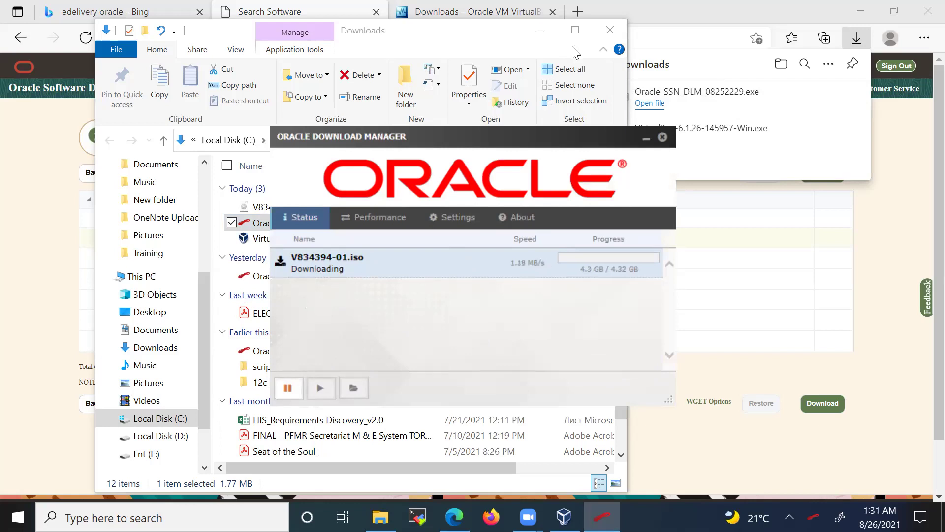
left_click(520, 73)
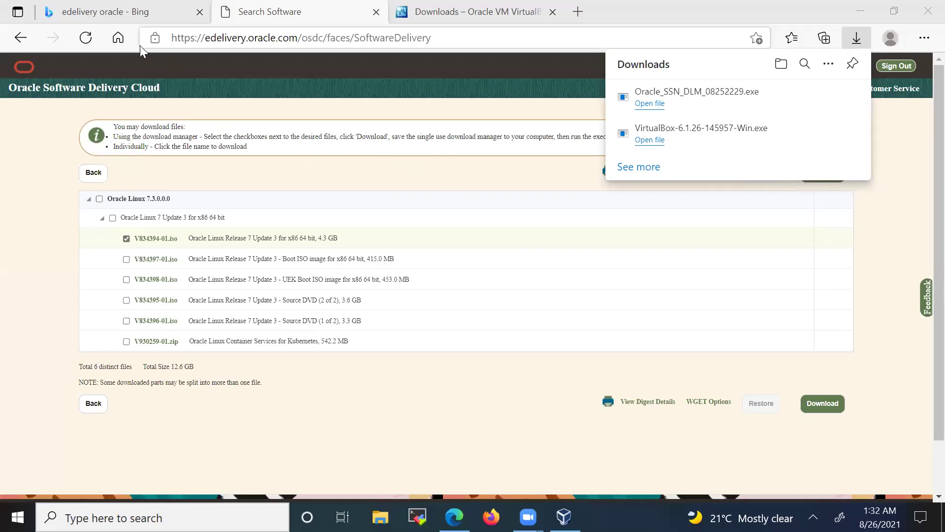
- Go back to the Search Software page and start typing 'oracle database' over the old term
left_click(128, 12)
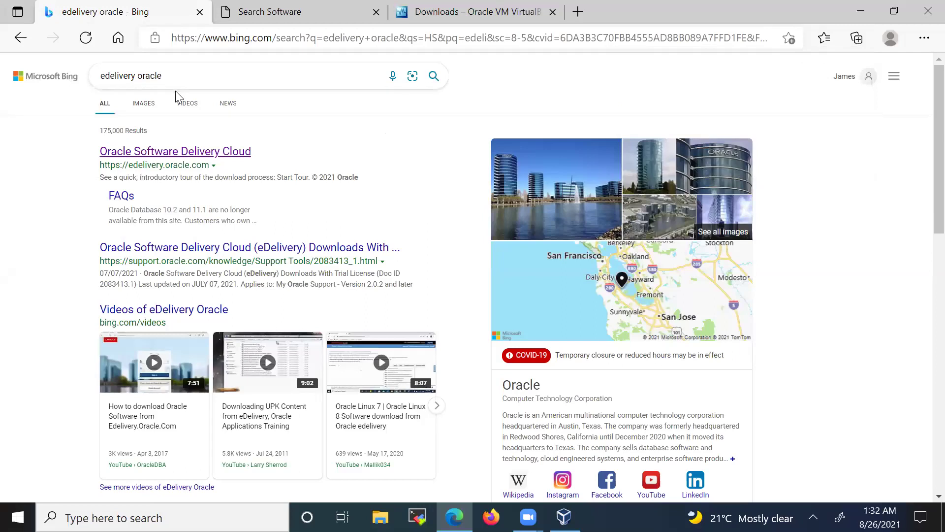
left_click(266, 14)
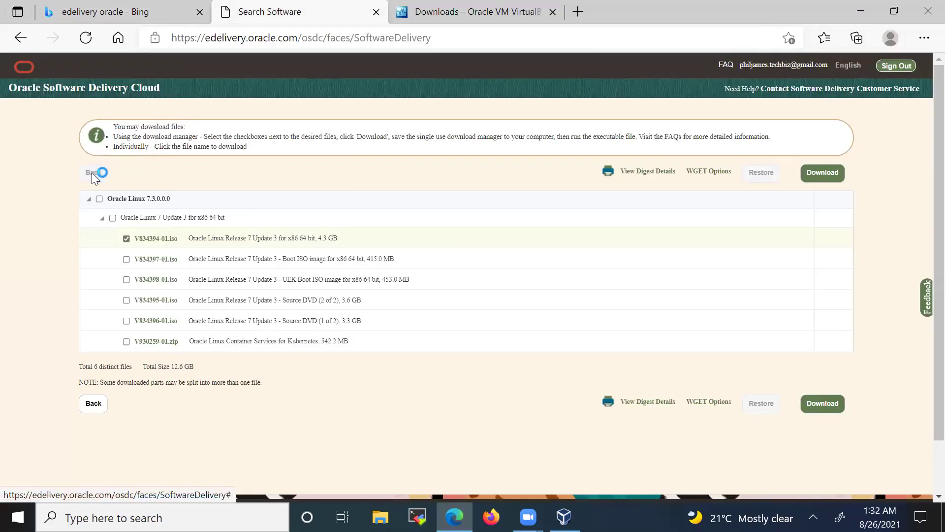
left_click(93, 165)
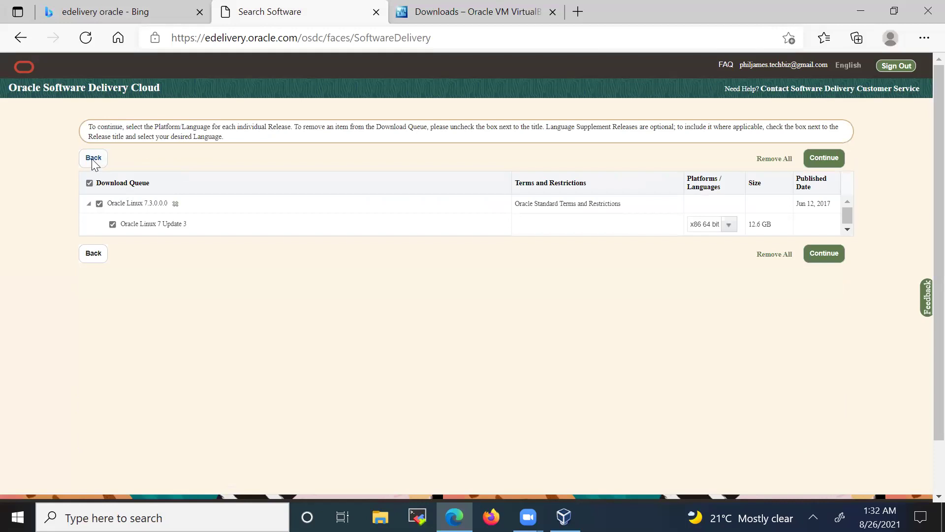
left_click(93, 158)
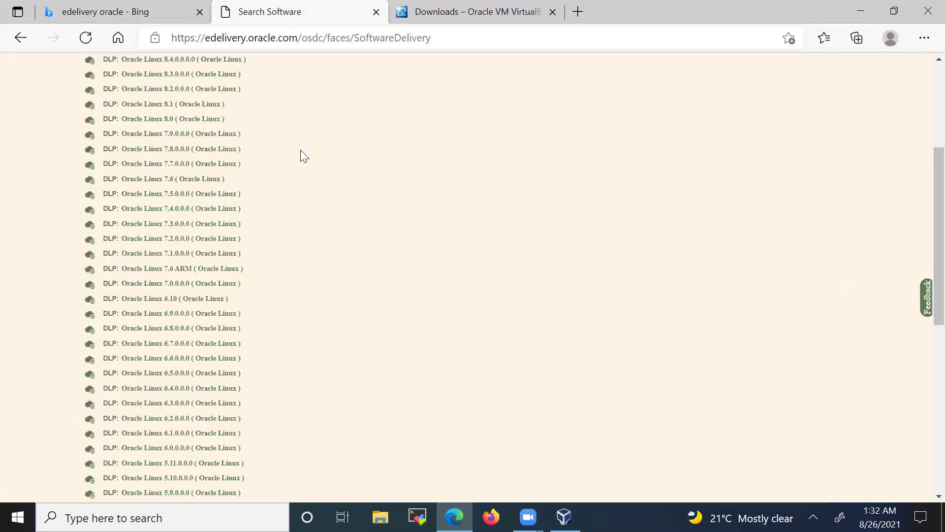
left_click_drag(210, 218, 138, 223)
type("c")
type("racle ")
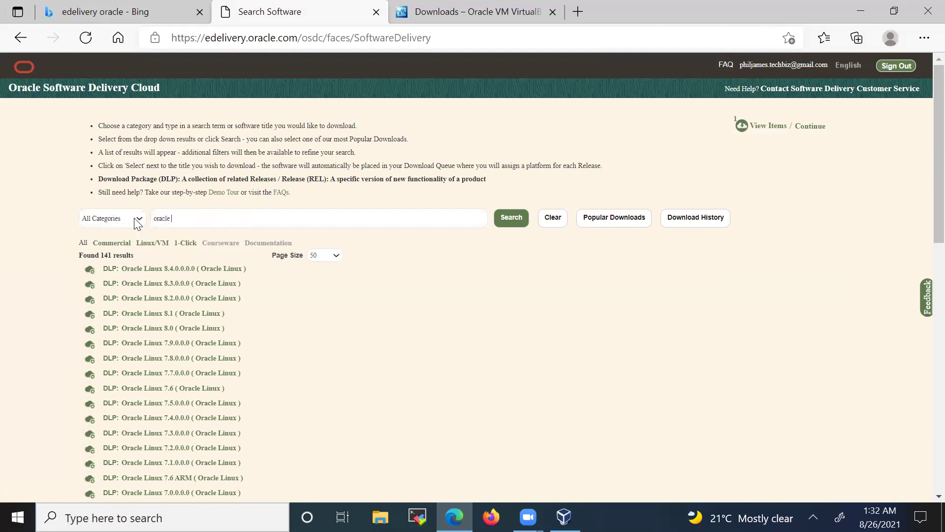
type("database")
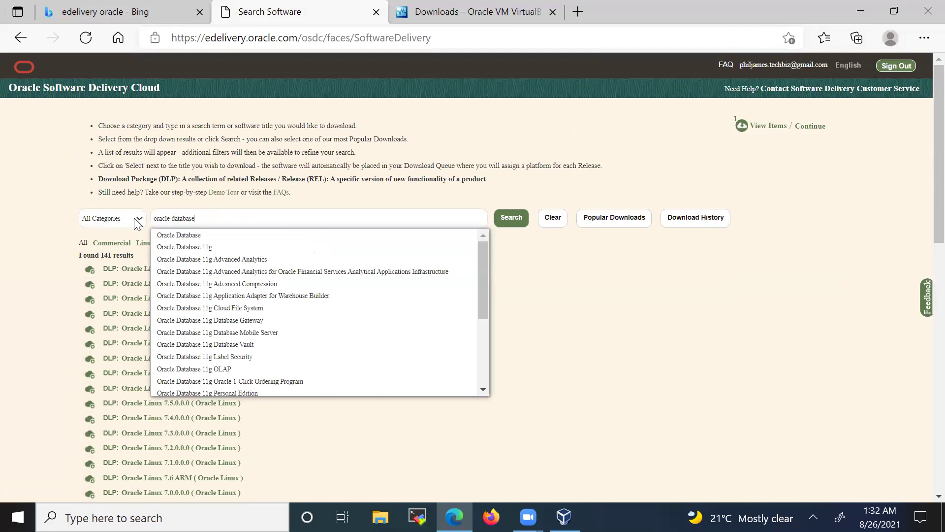
- Search 'Oracle Database', browse the 351 results, and queue 12c Enterprise Edition 12.2.0.1.0
left_click(172, 235)
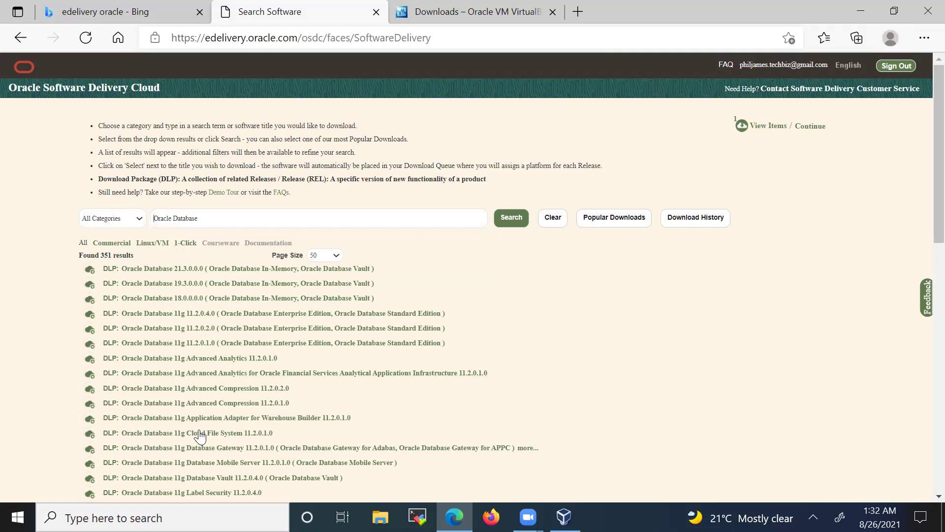
scroll(227, 435, "down", 1)
scroll(226, 435, "down", 7)
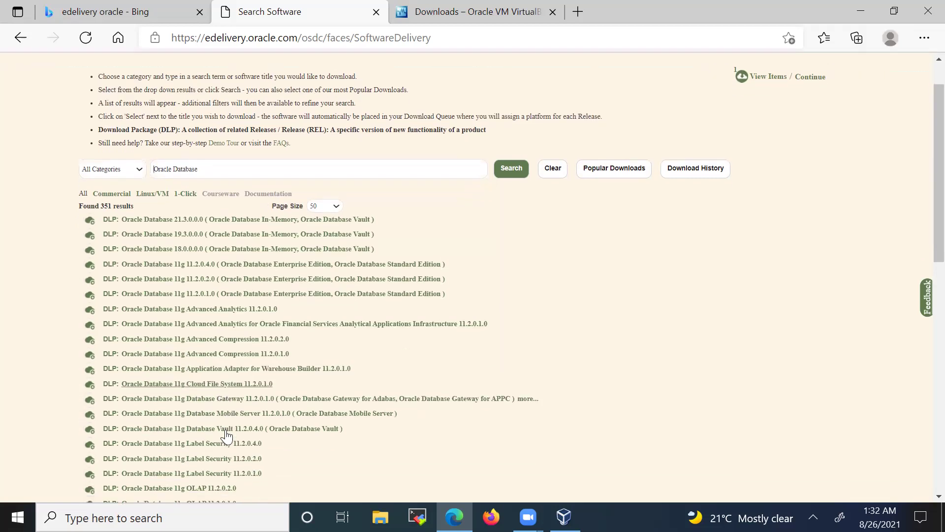
scroll(224, 420, "down", 1)
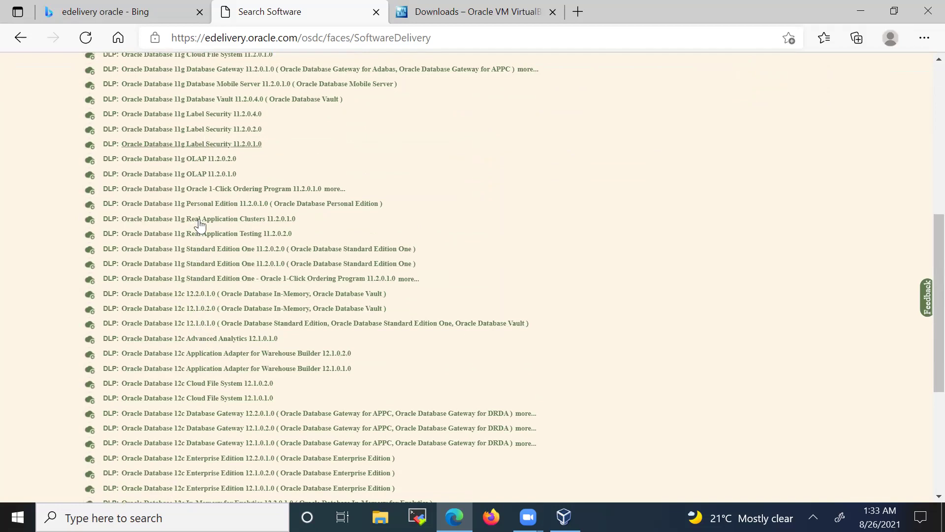
scroll(217, 422, "down", 1)
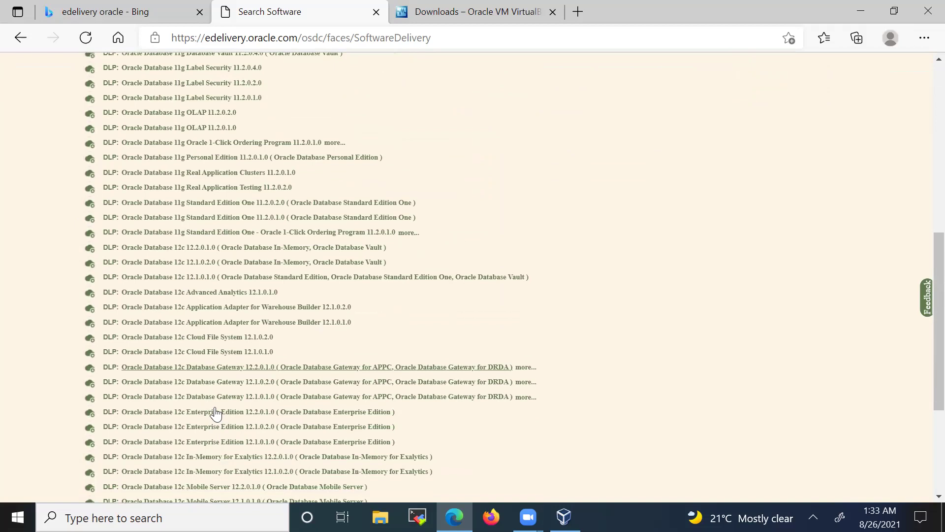
scroll(214, 401, "down", 1)
scroll(213, 389, "down", 2)
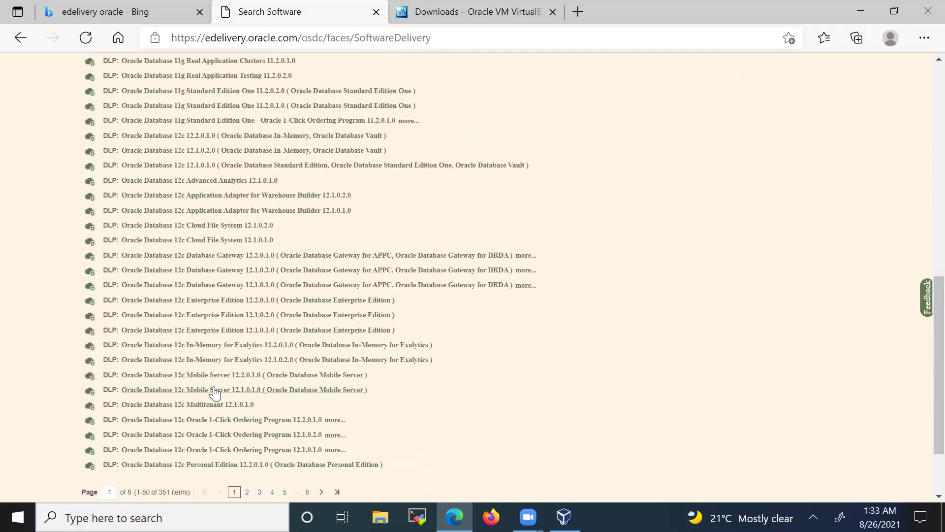
scroll(213, 391, "down", 2)
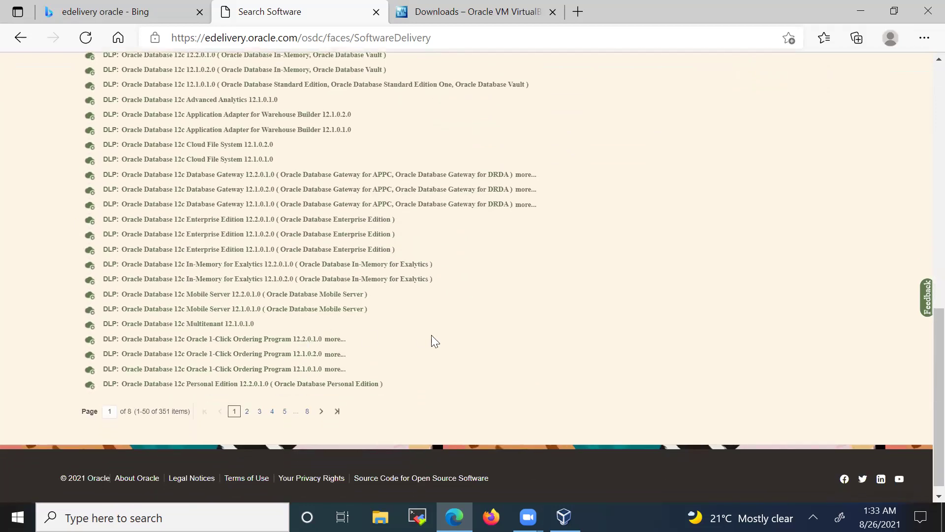
scroll(432, 336, "up", 2)
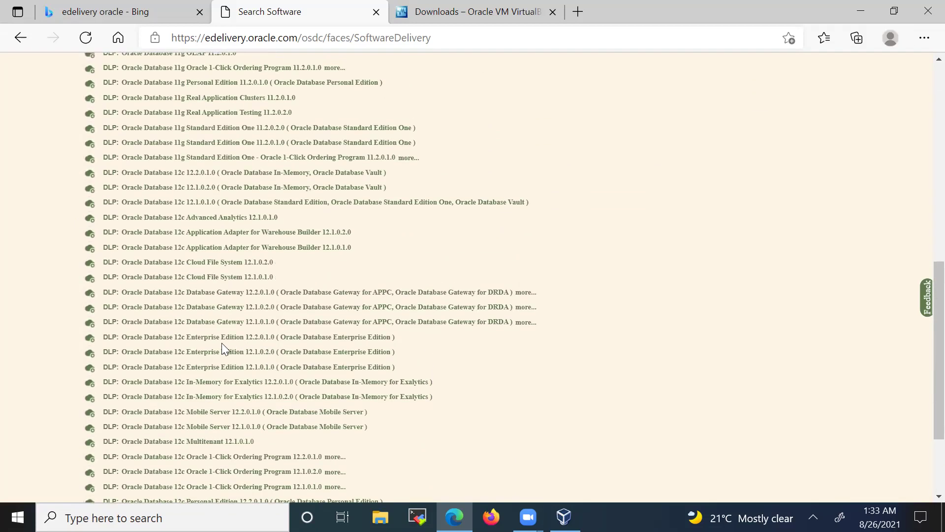
left_click(190, 344)
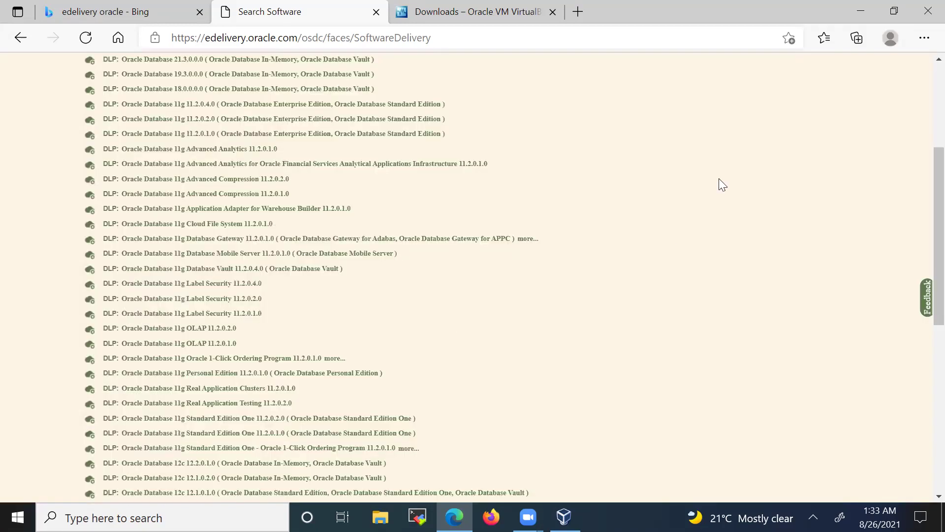
scroll(605, 175, "up", 5)
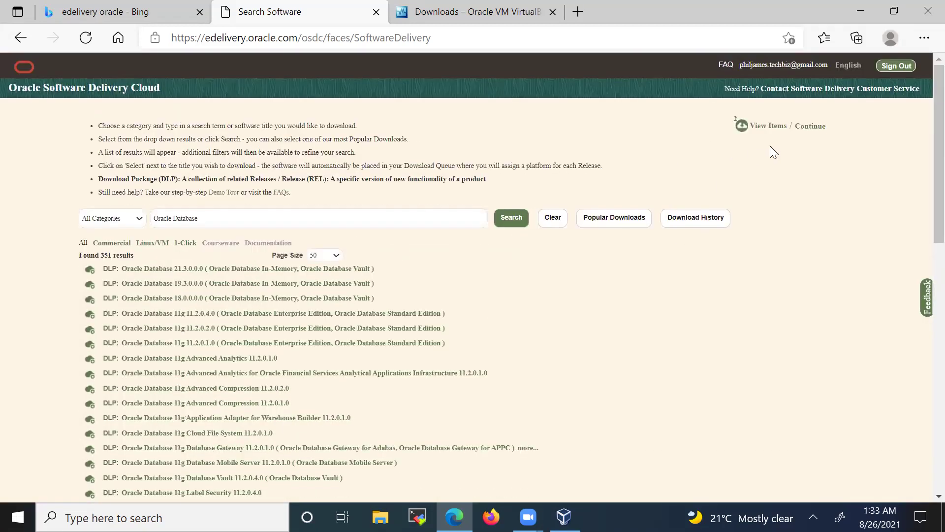
- Remove Oracle Linux 7.3.0.0 from the download queue and continue
mouse_move(764, 124)
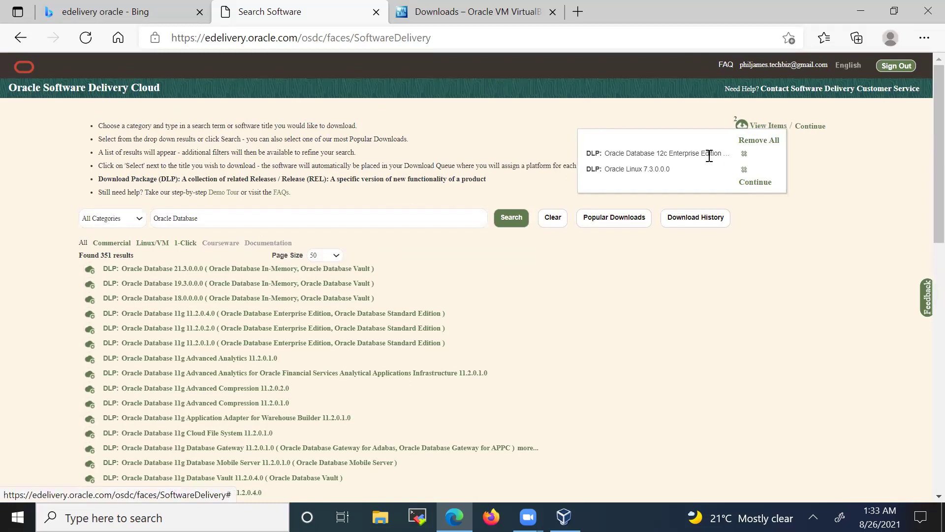
left_click(744, 169)
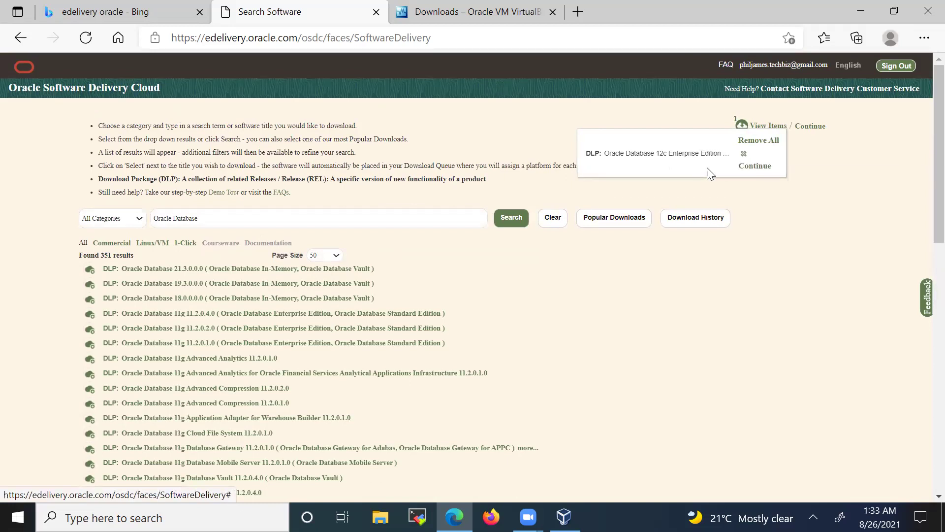
left_click(749, 166)
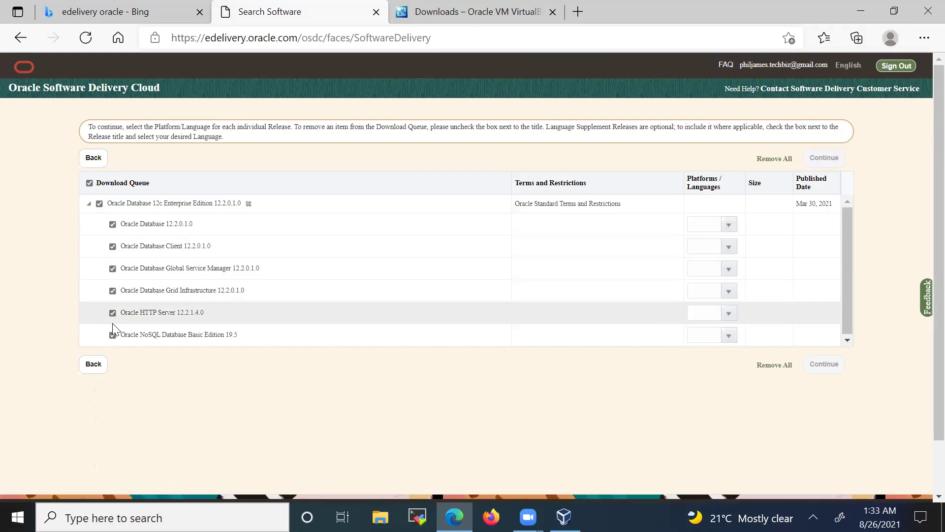
- Select only Oracle Database 12.2.0.1.0 for download, with Linux x86-64 as its platform
left_click(89, 183)
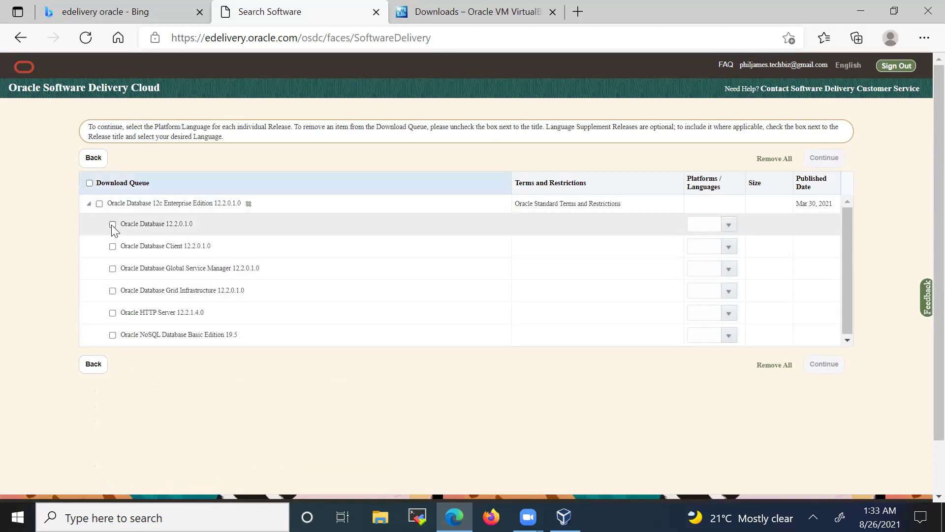
left_click(127, 225)
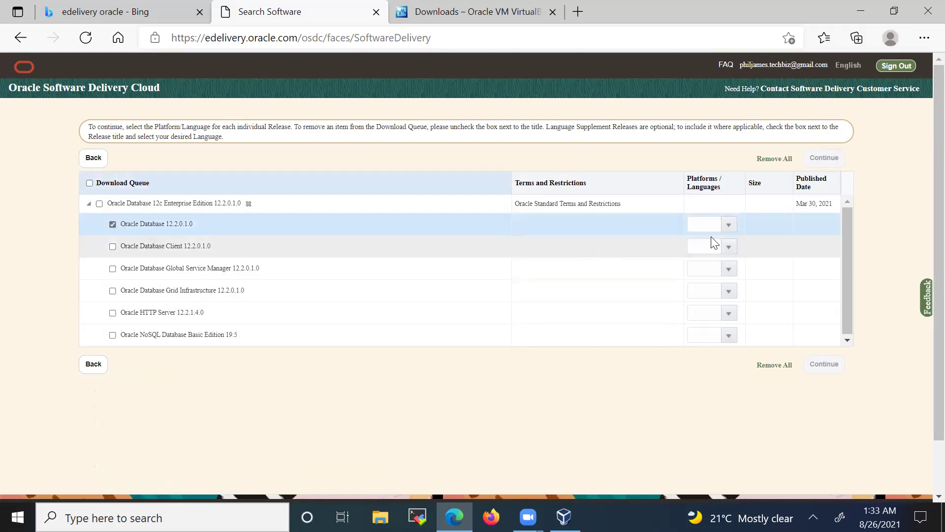
left_click(729, 225)
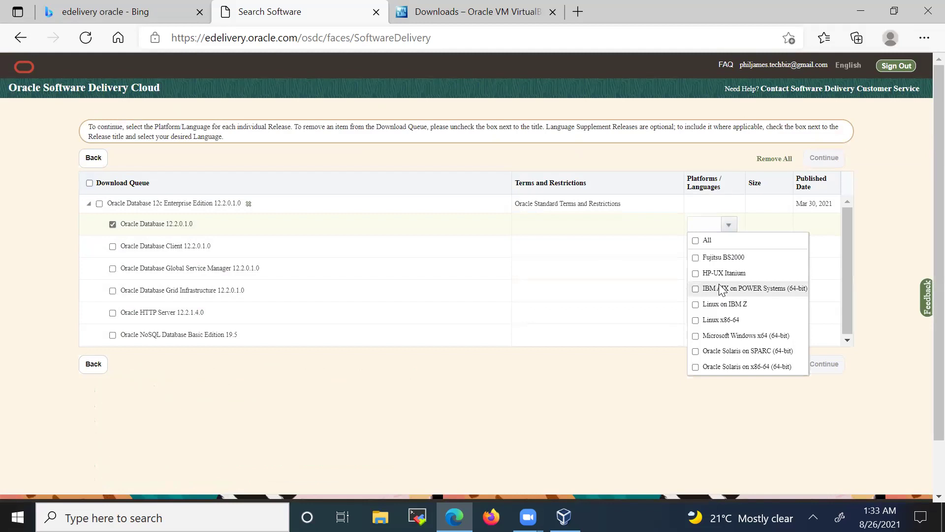
left_click(718, 320)
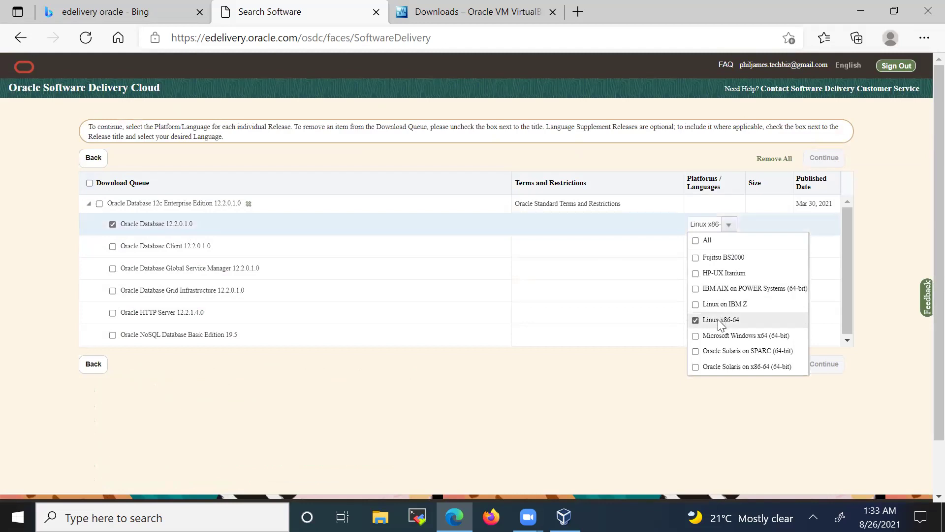
left_click(610, 381)
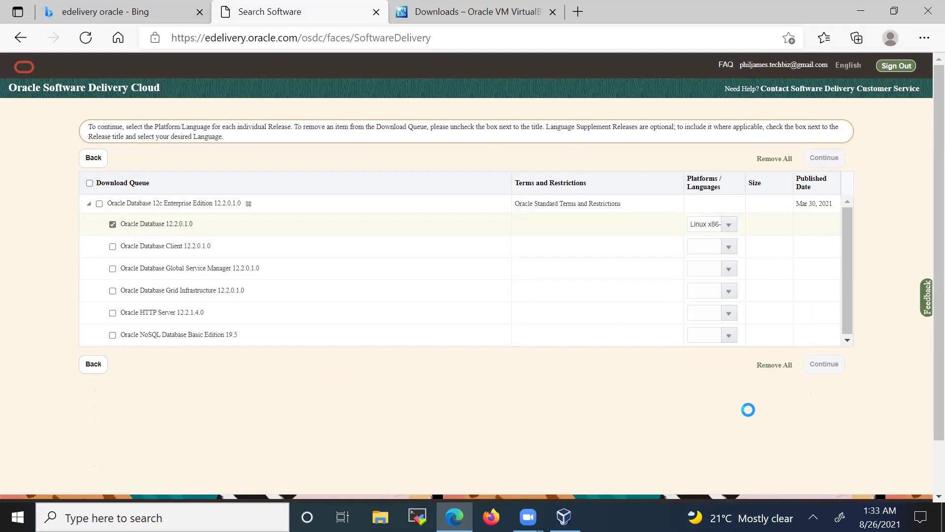
- Accept the Oracle License Agreement for the queued download, then return to VirtualBox's ol7-disk settings
left_click(822, 363)
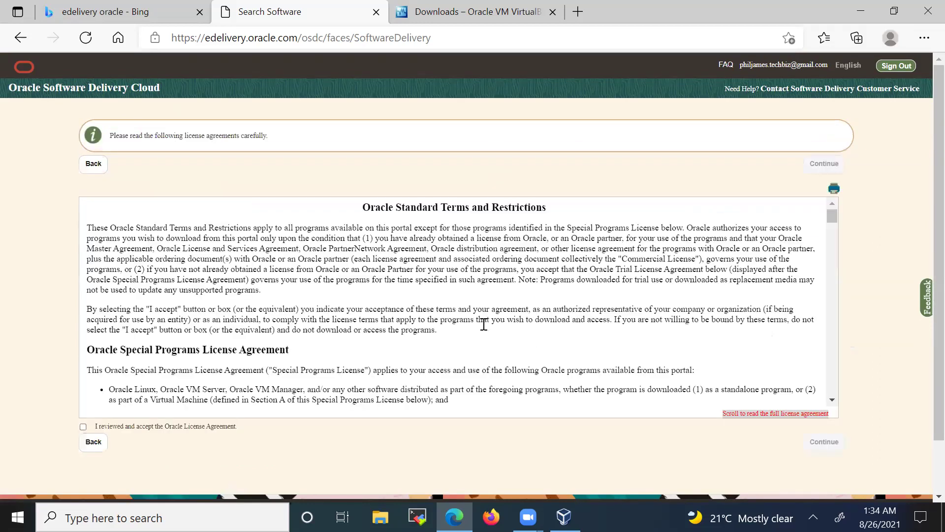
left_click(83, 427)
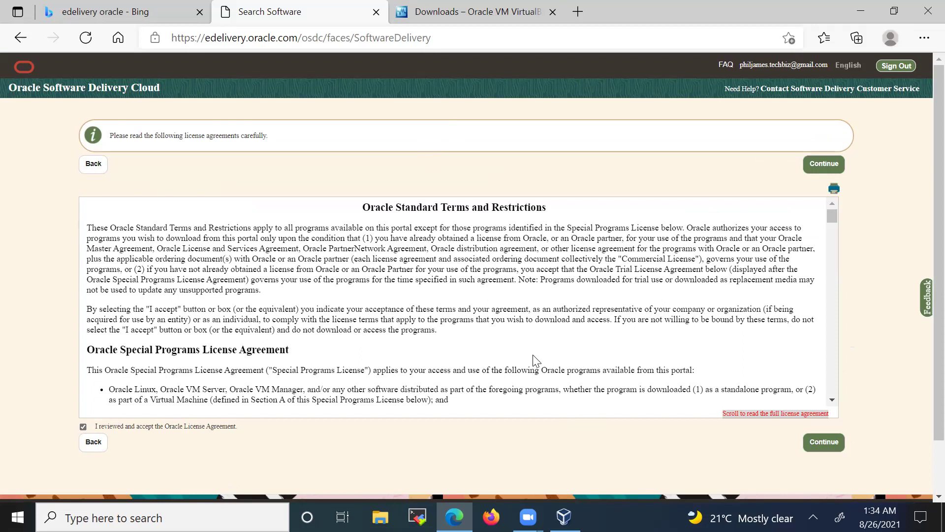
left_click(563, 517)
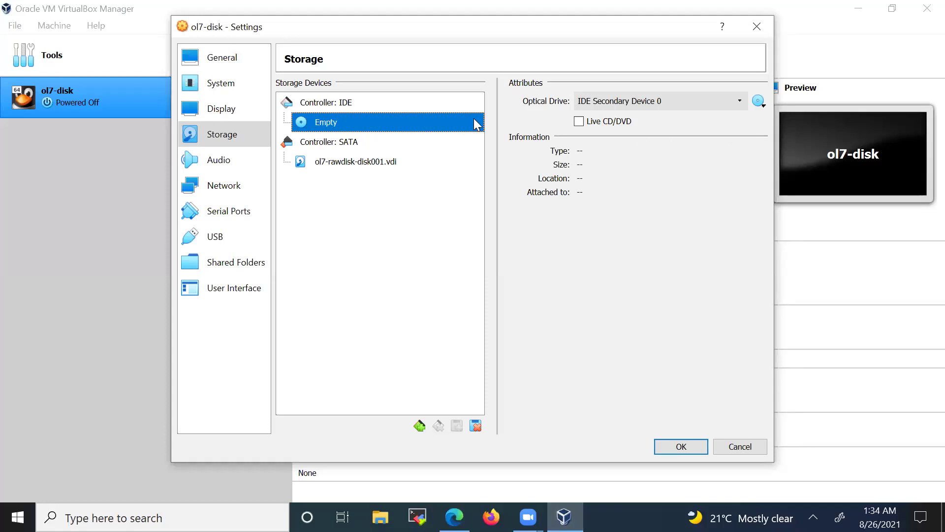
- Attach V834394-01.iso from the E: drive's training folder to ol7-disk's empty optical drive
left_click(759, 102)
left_click(762, 101)
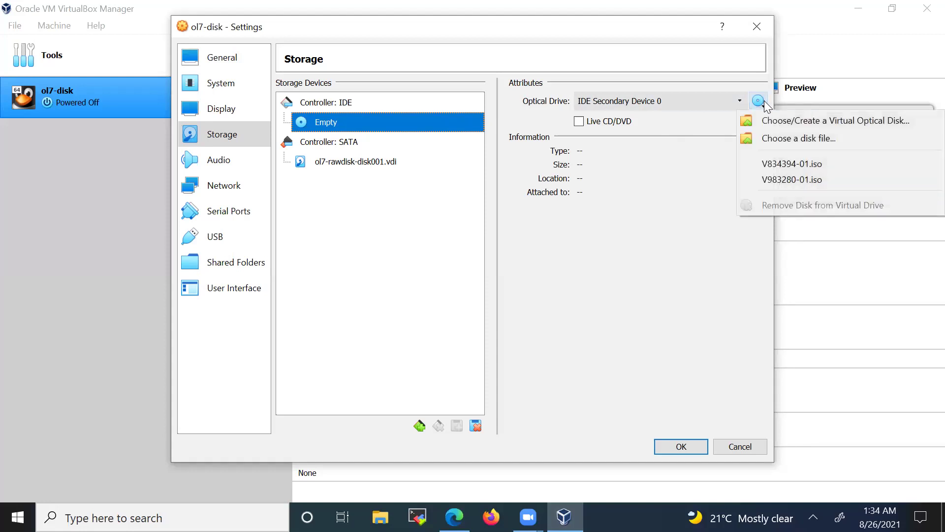
left_click(782, 138)
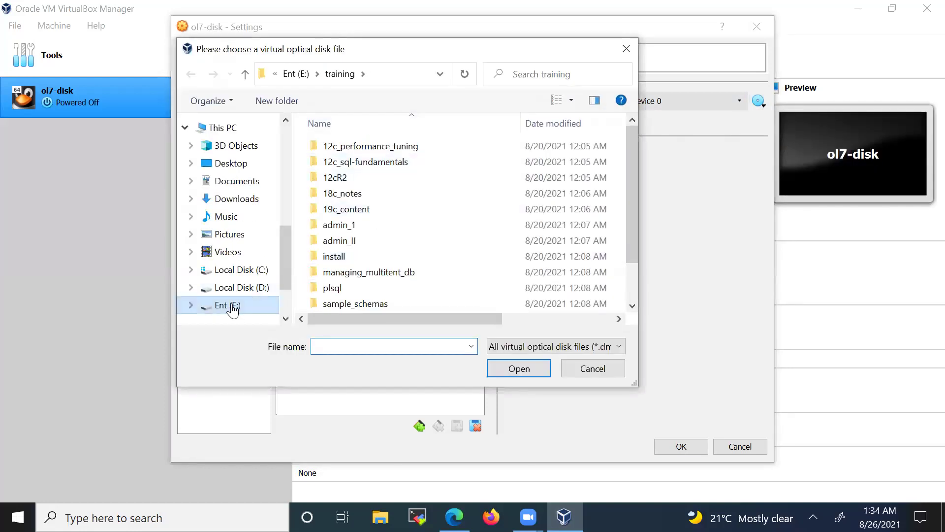
left_click(229, 305)
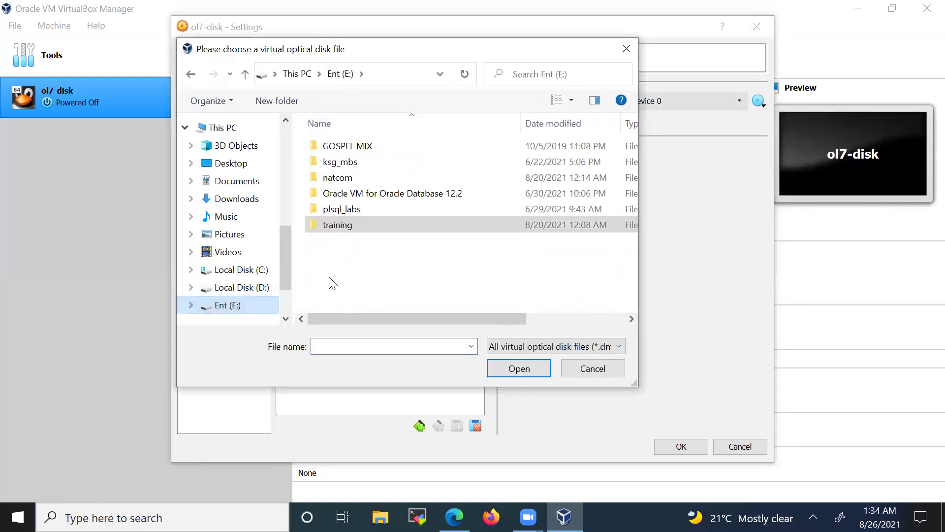
double_click(330, 225)
scroll(344, 251, "down", 1)
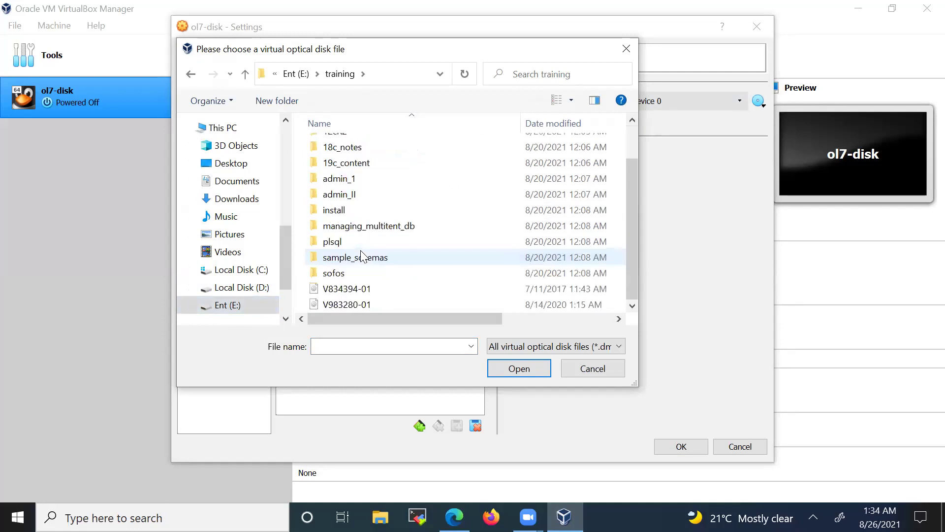
left_click(347, 292)
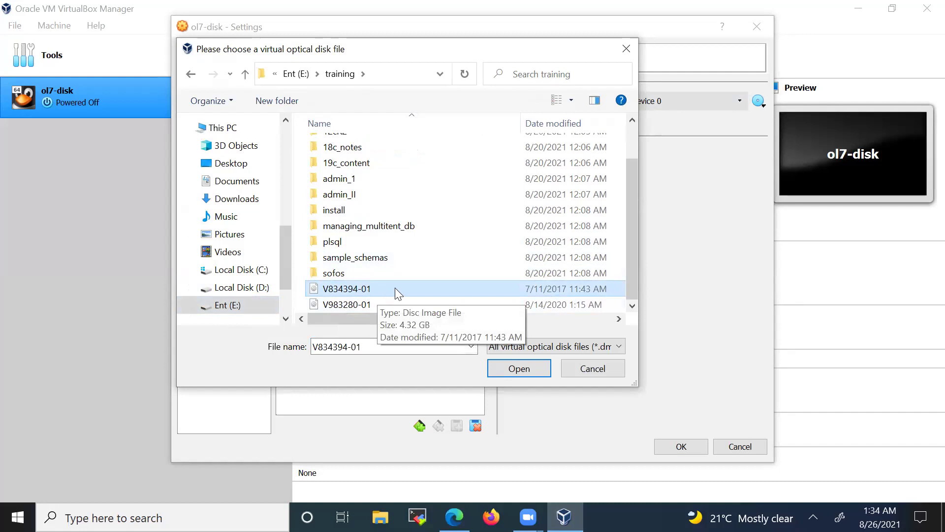
left_click(517, 367)
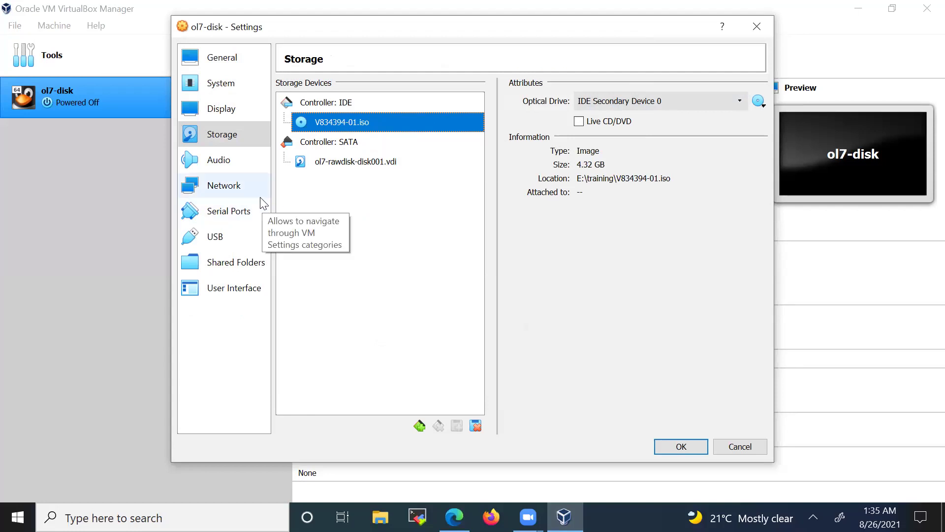
- Set network Adapter 1 to Bridged Adapter and save the machine settings
left_click(226, 189)
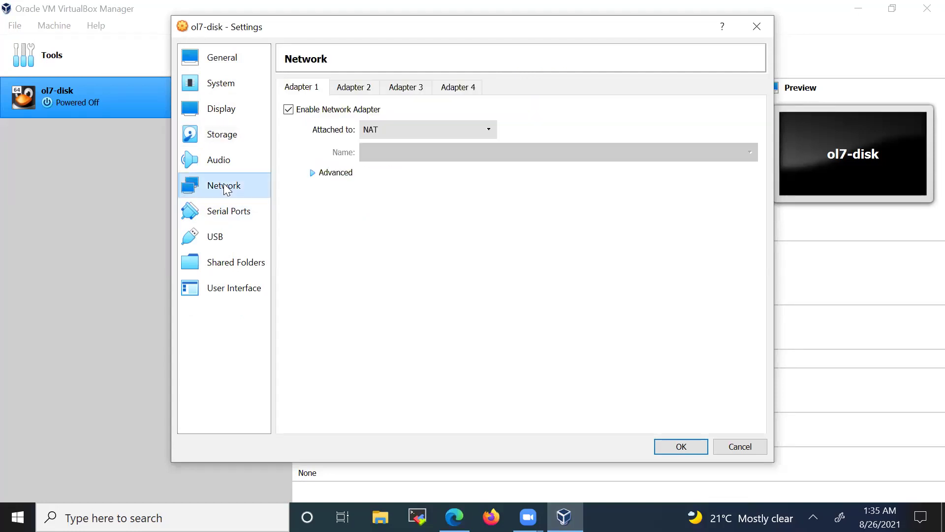
left_click(424, 129)
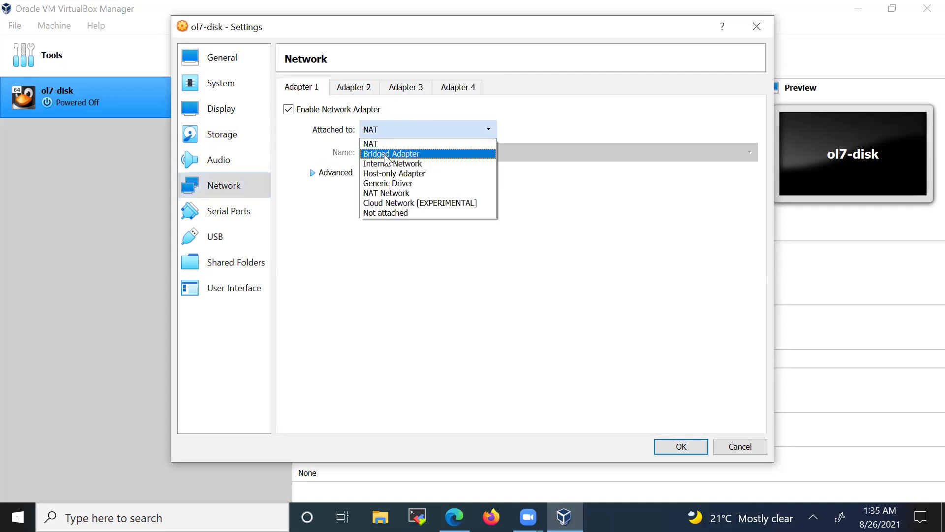
left_click(391, 154)
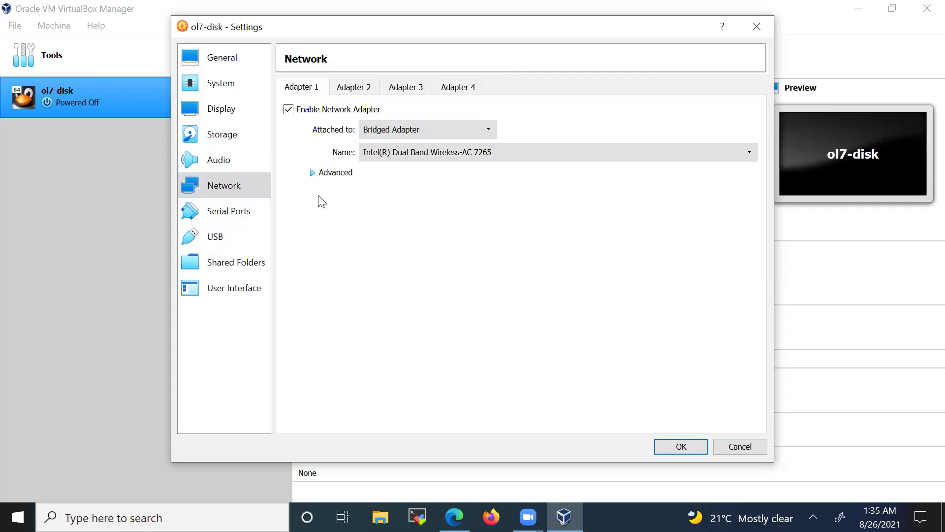
left_click(681, 446)
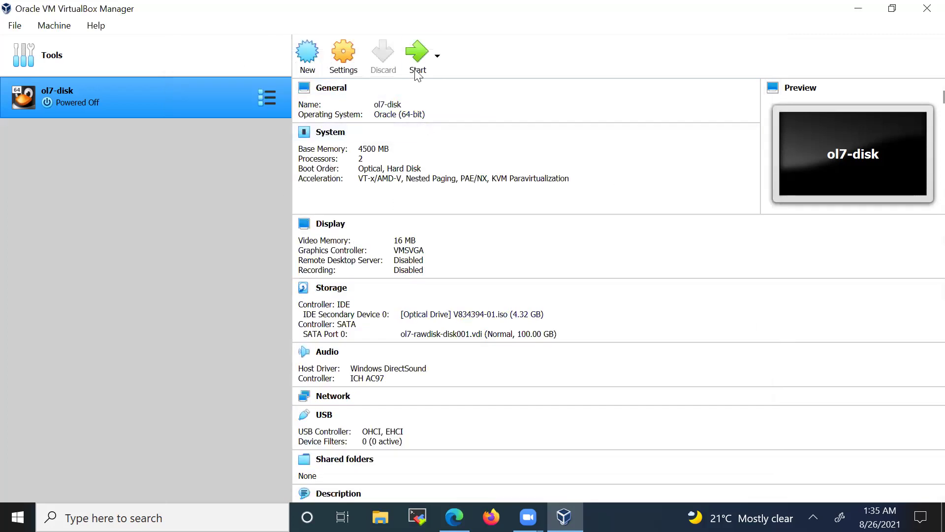
- Start ol7-disk from the installer disc, halt the boot countdown, and maximise the VM window
left_click(416, 60)
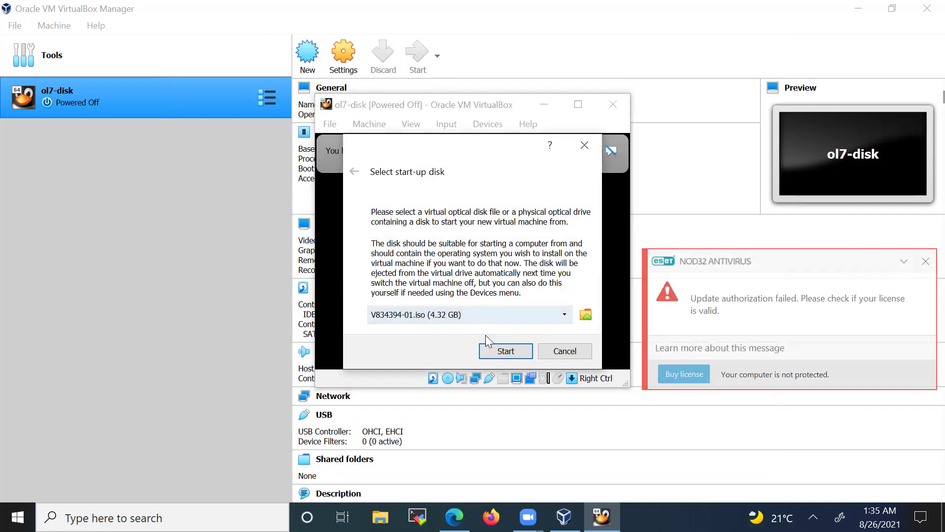
left_click(506, 351)
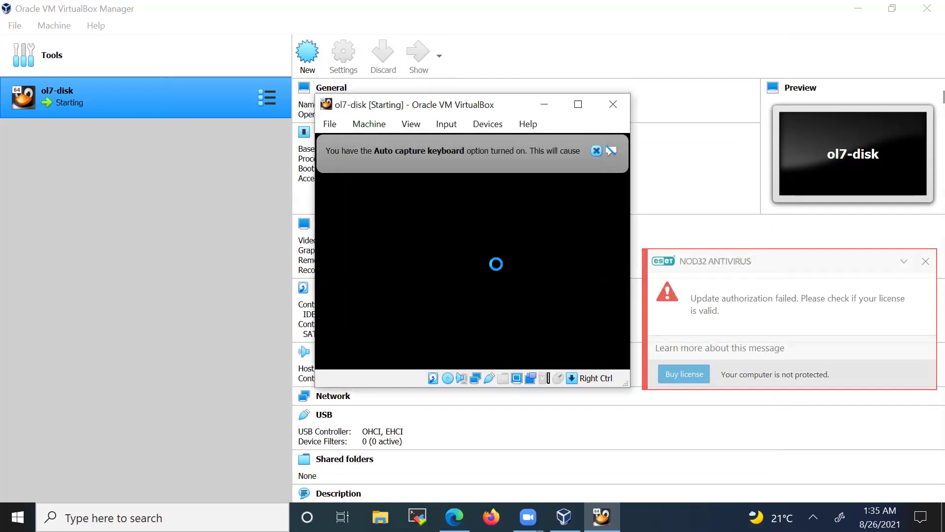
left_click(925, 261)
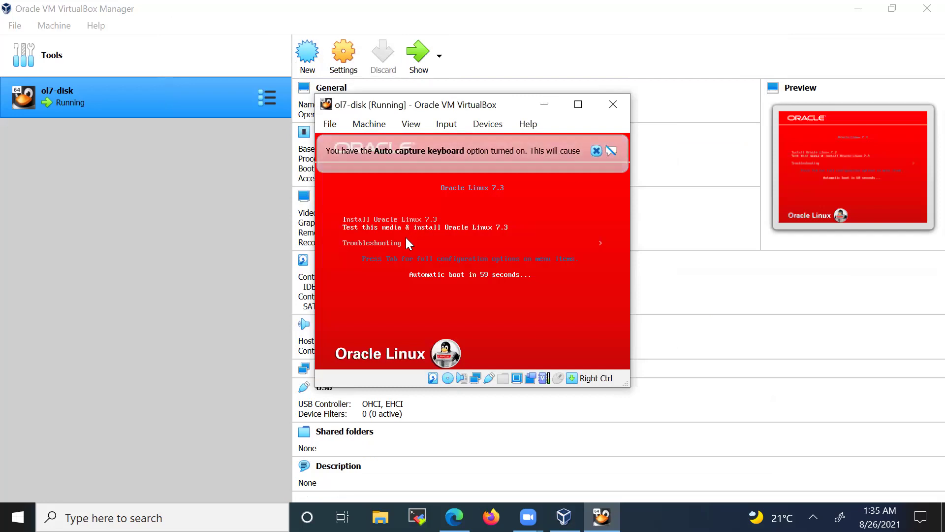
left_click(406, 237)
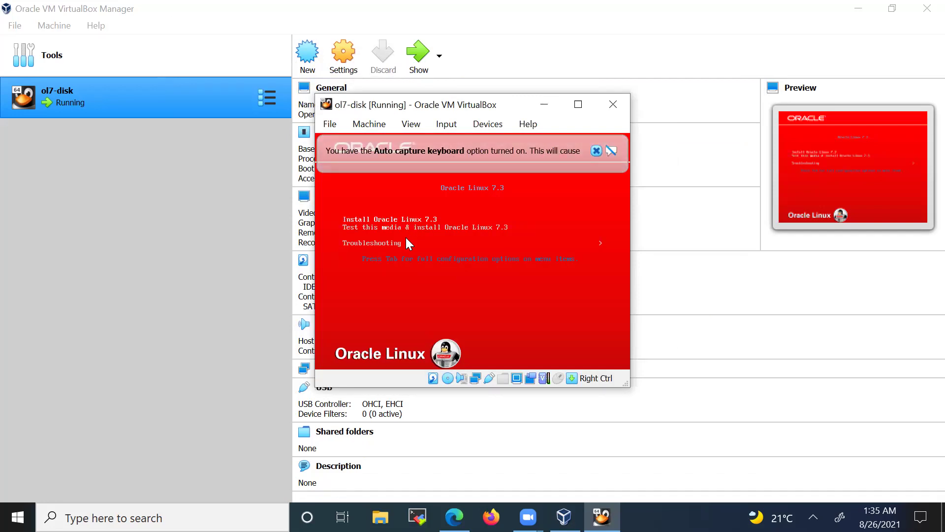
left_click(578, 104)
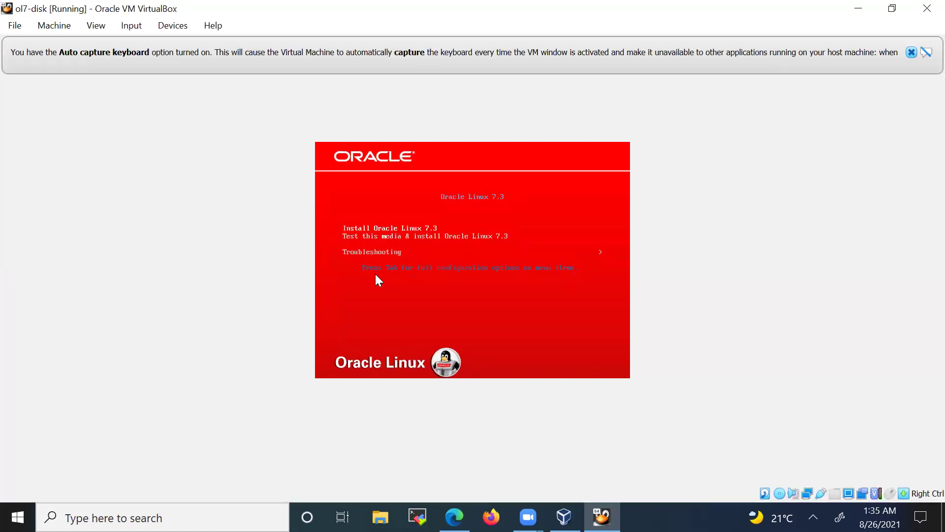
- Launch Install Oracle Linux 7.3 and continue with English (United States) as the language
key("Return")
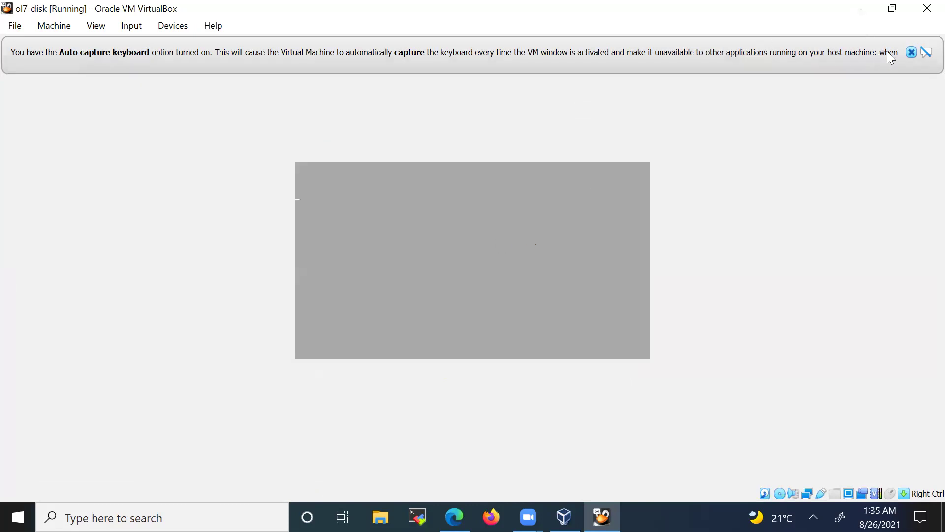
left_click(912, 52)
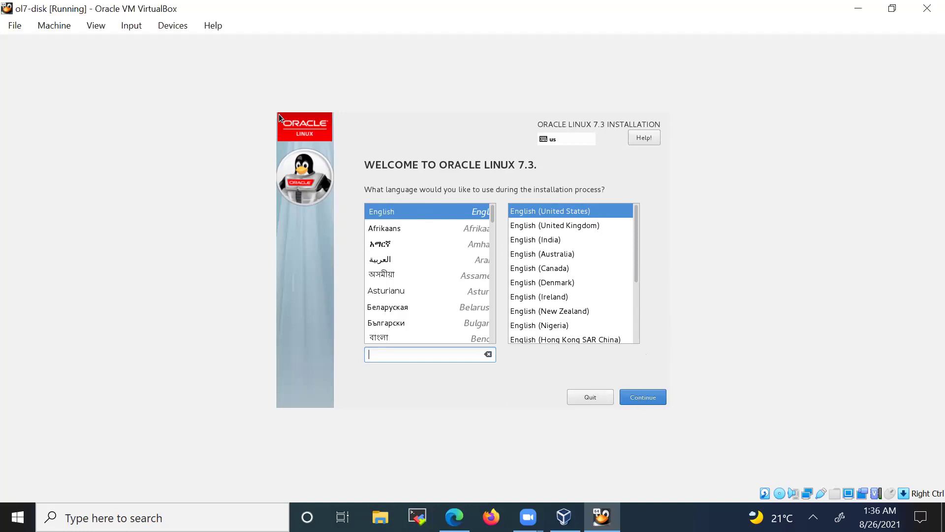
left_click(633, 402)
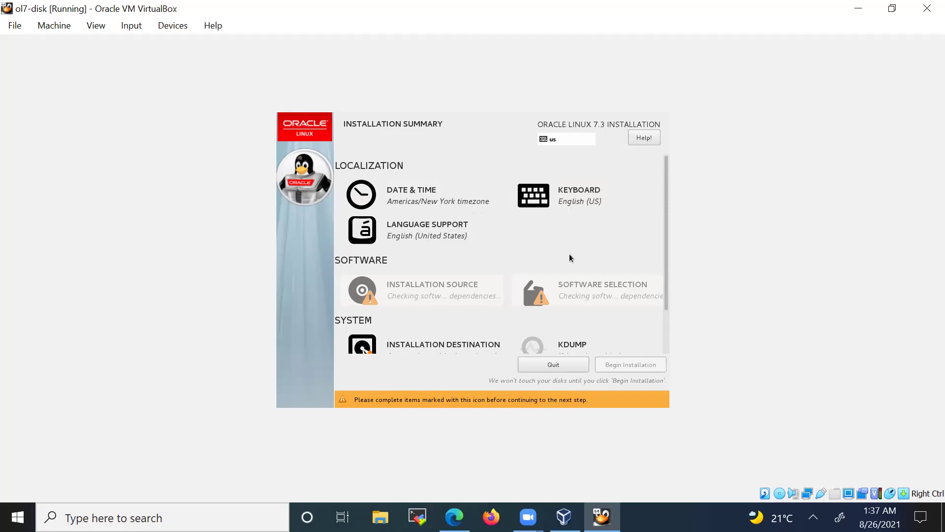
- Uncheck Enable kdump in the KDUMP settings and return to the Installation Summary
left_click_drag(665, 253, 663, 304)
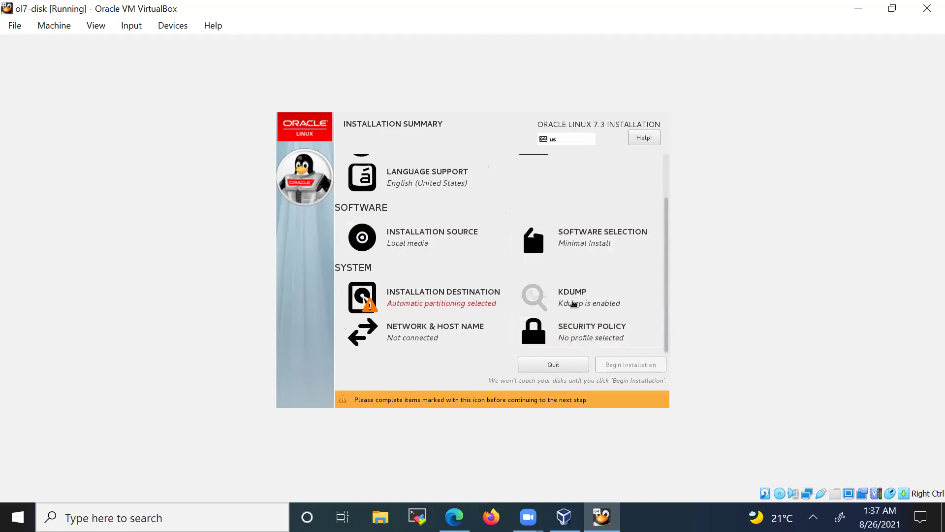
left_click(574, 304)
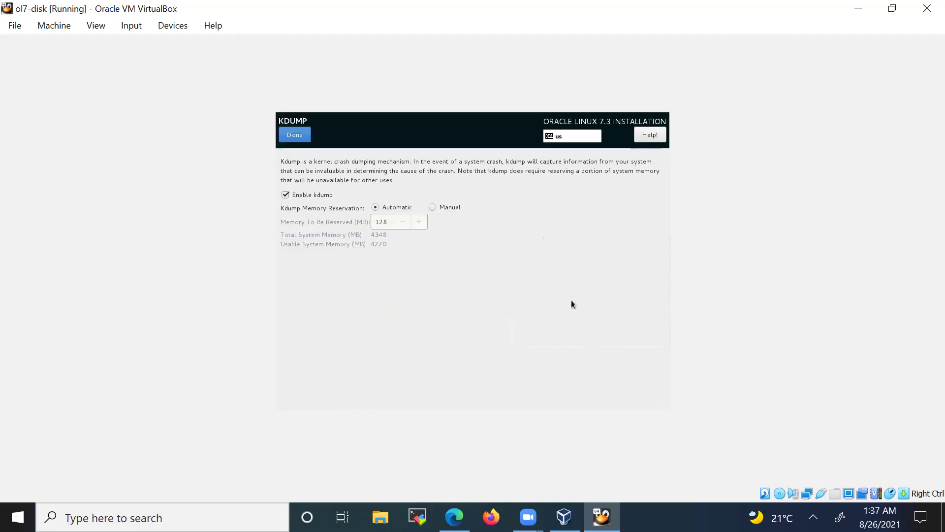
left_click(294, 194)
left_click(293, 141)
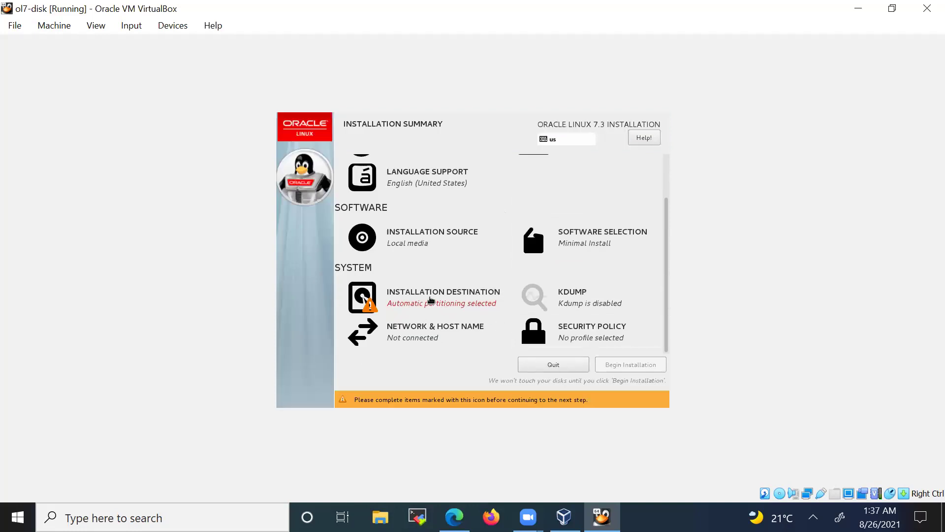
- In Installation Destination, choose 'I will configure partitioning' for the 100 GiB disk
left_click(430, 300)
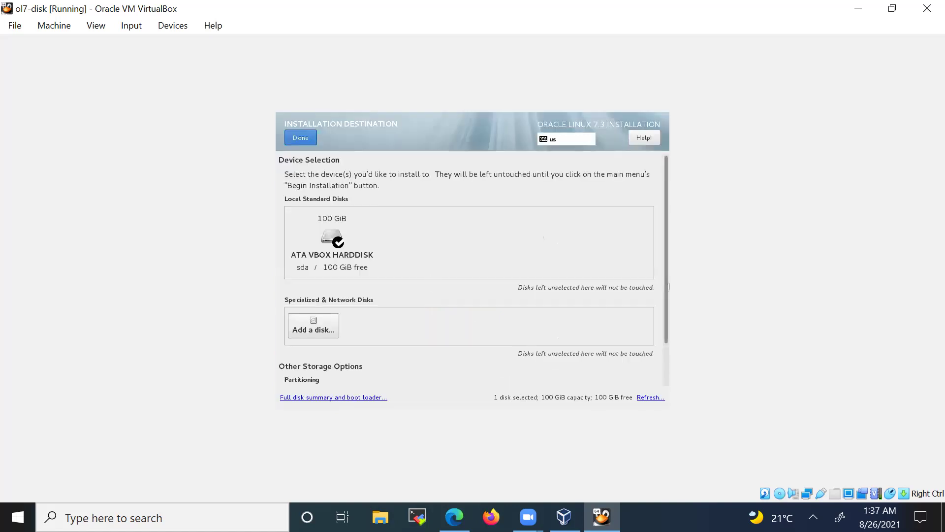
left_click_drag(666, 286, 667, 319)
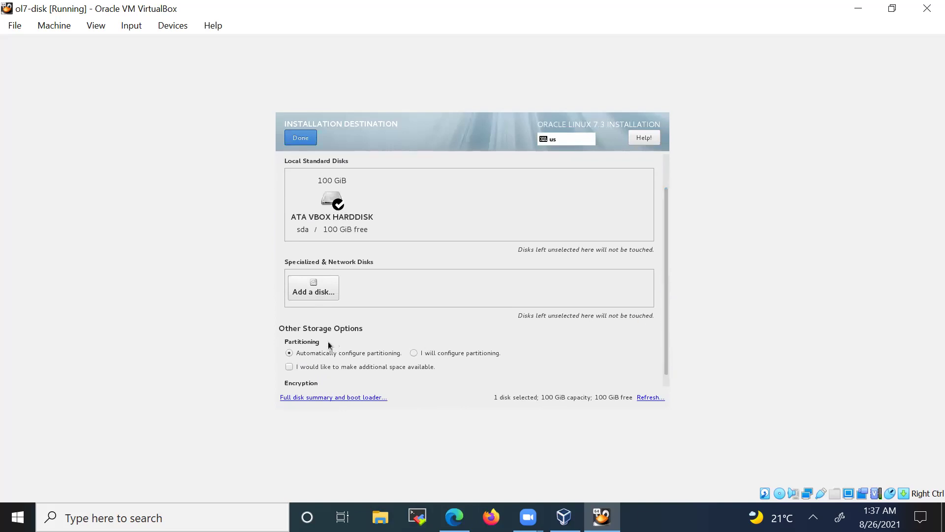
left_click(413, 353)
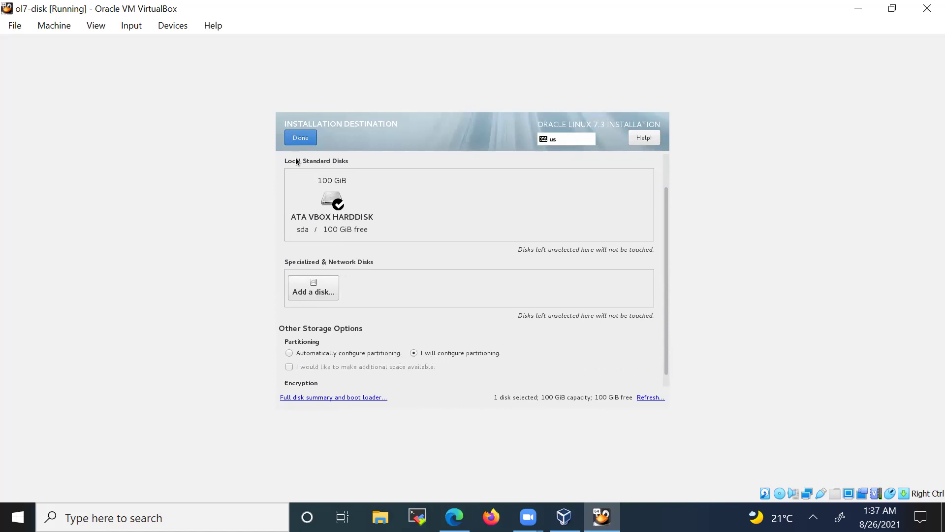
left_click(300, 140)
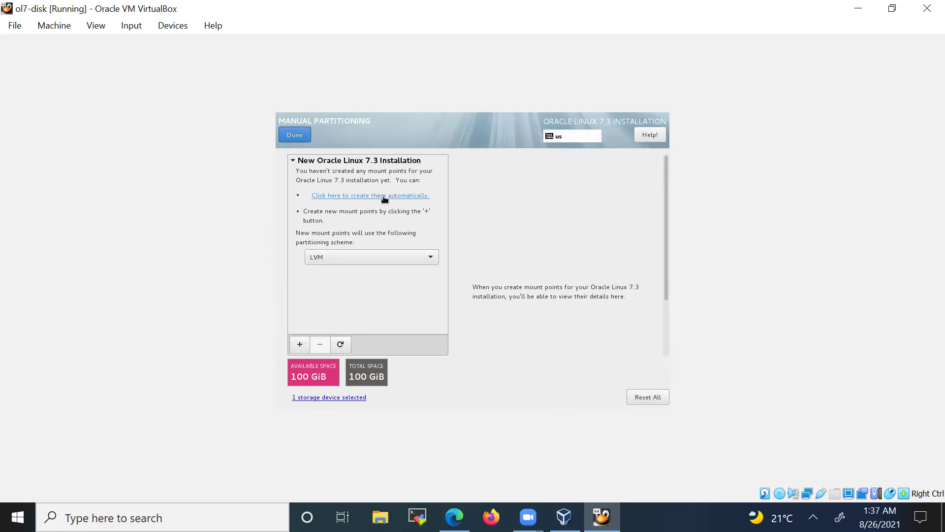
- Auto-create the /home, /boot, / and swap mount points and accept the partition changes
left_click(384, 196)
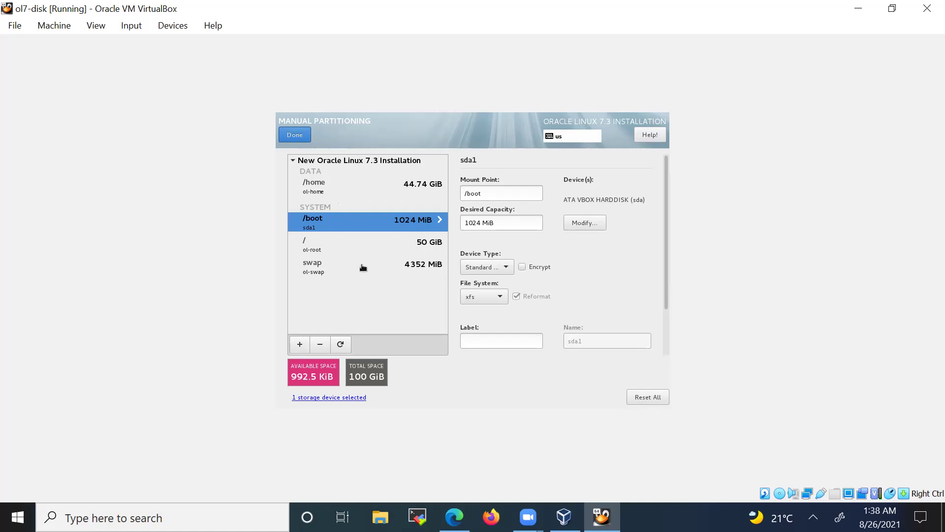
left_click(294, 136)
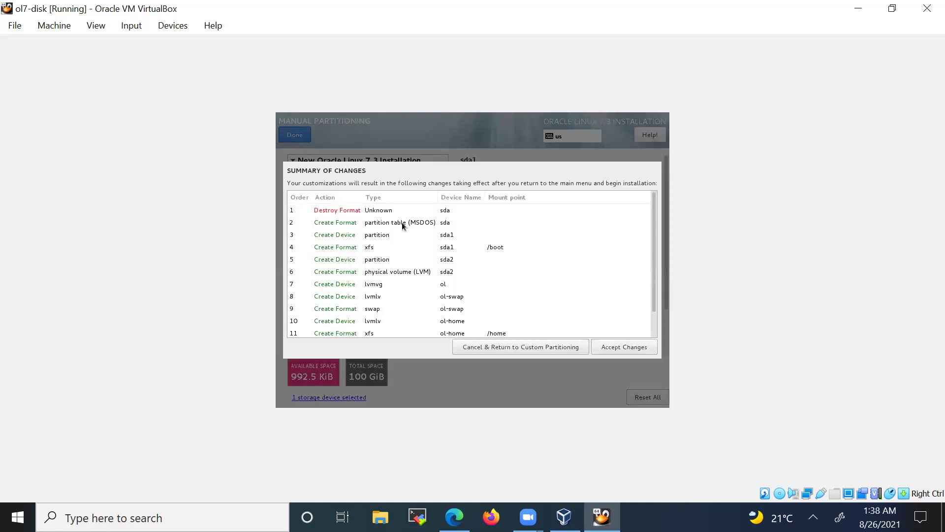
left_click(622, 348)
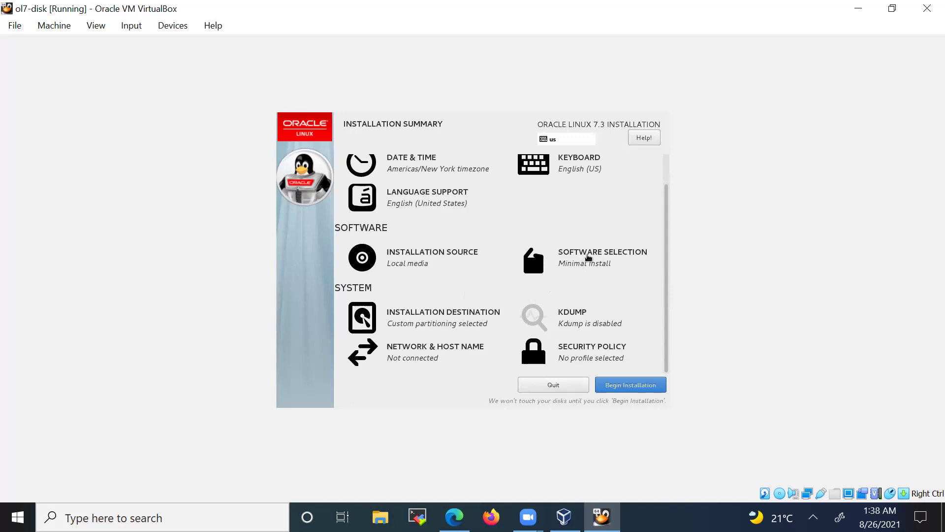
- Pick Server with GUI plus Java Platform, Compatibility Libraries, Development Tools and Security Tools add-ons
left_click(594, 257)
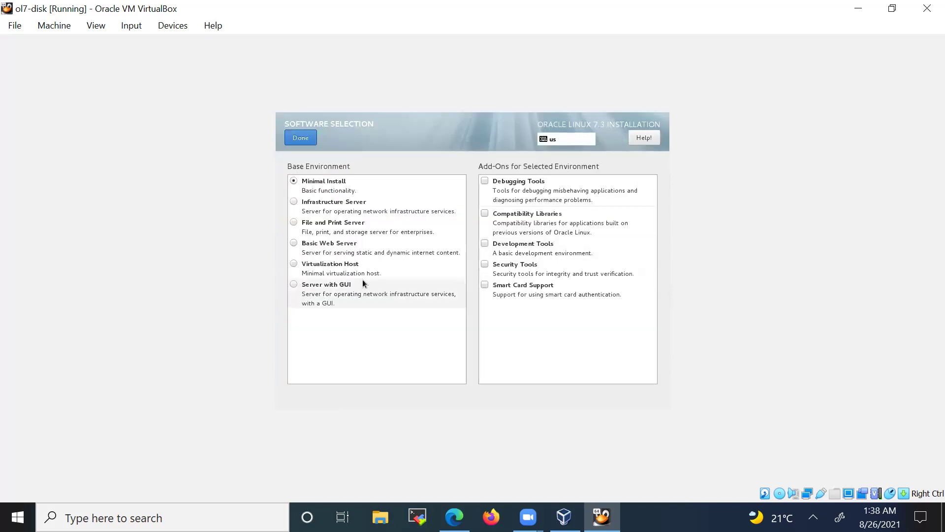
left_click(327, 292)
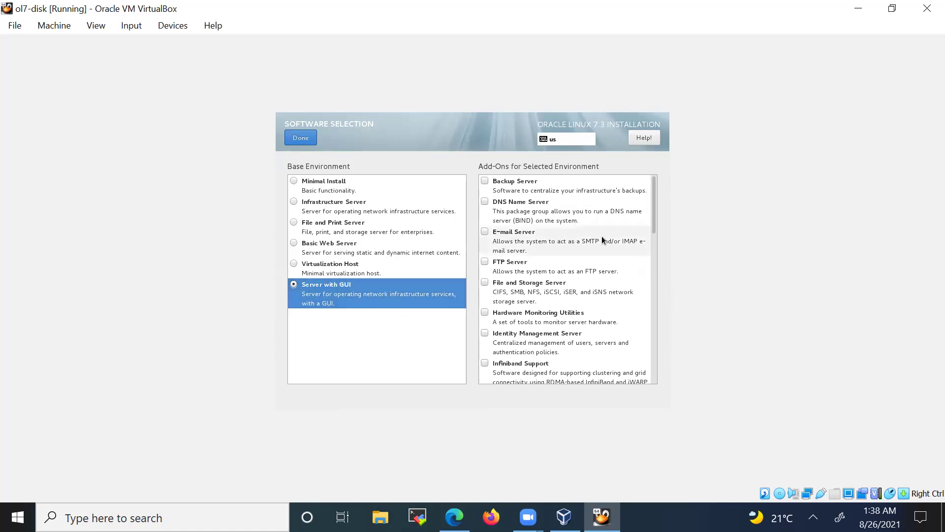
left_click_drag(657, 218, 657, 249)
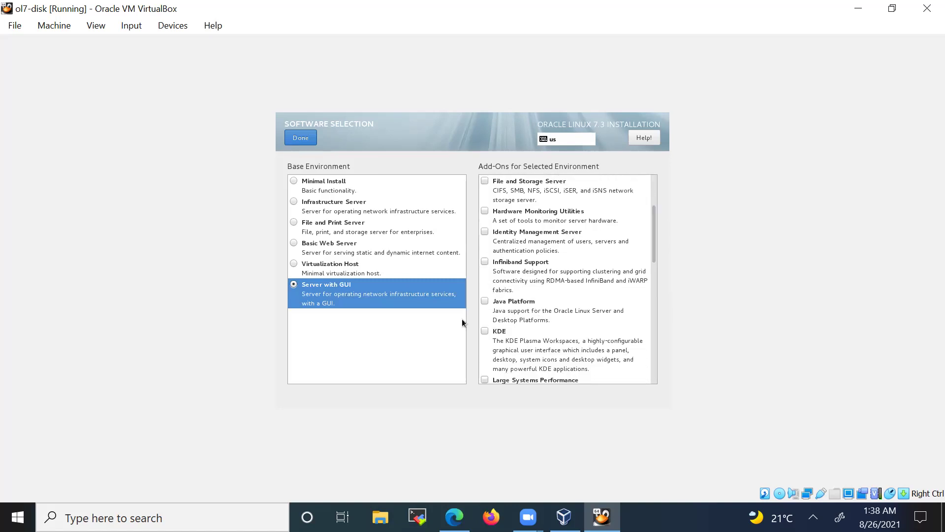
left_click(485, 300)
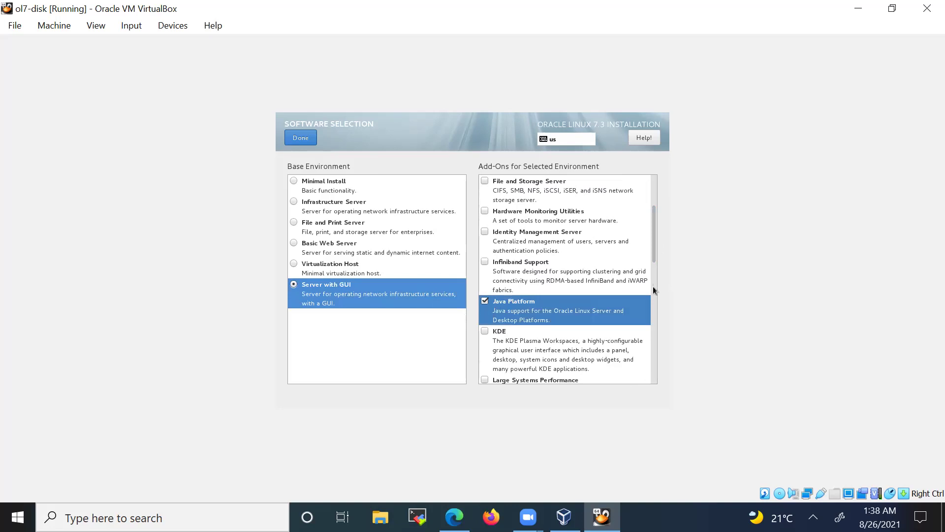
left_click_drag(655, 257, 655, 376)
left_click(486, 300)
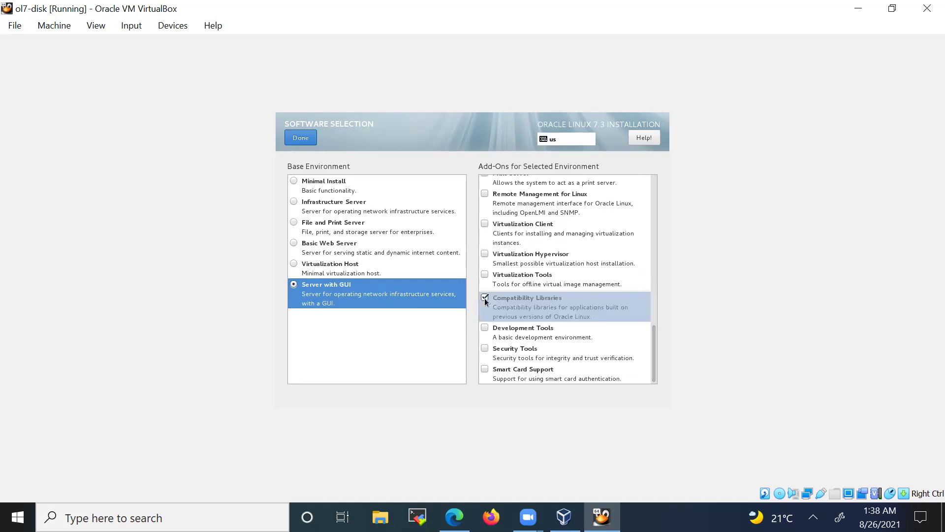
left_click(485, 328)
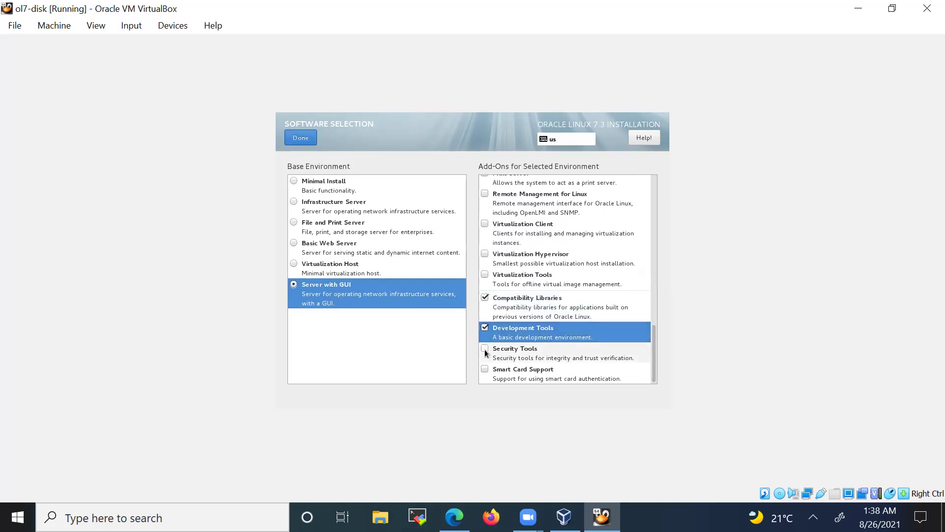
left_click(485, 349)
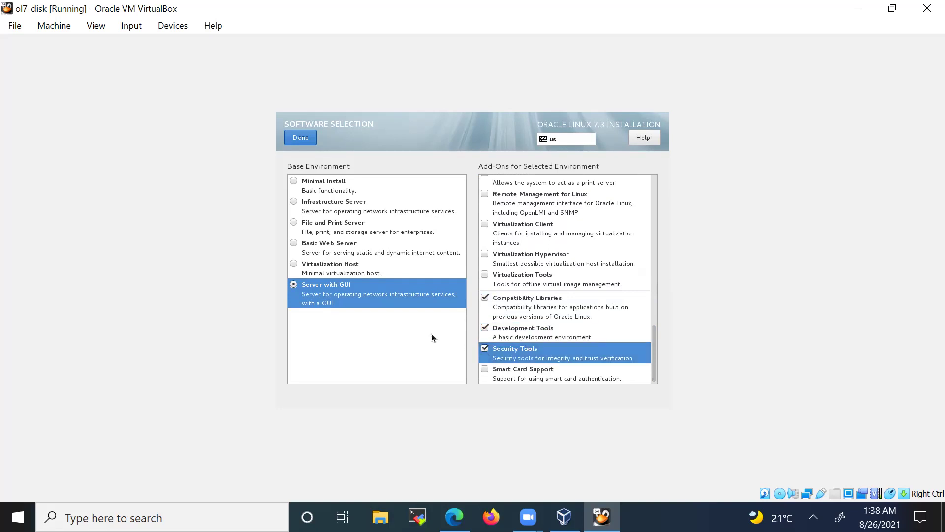
left_click(301, 140)
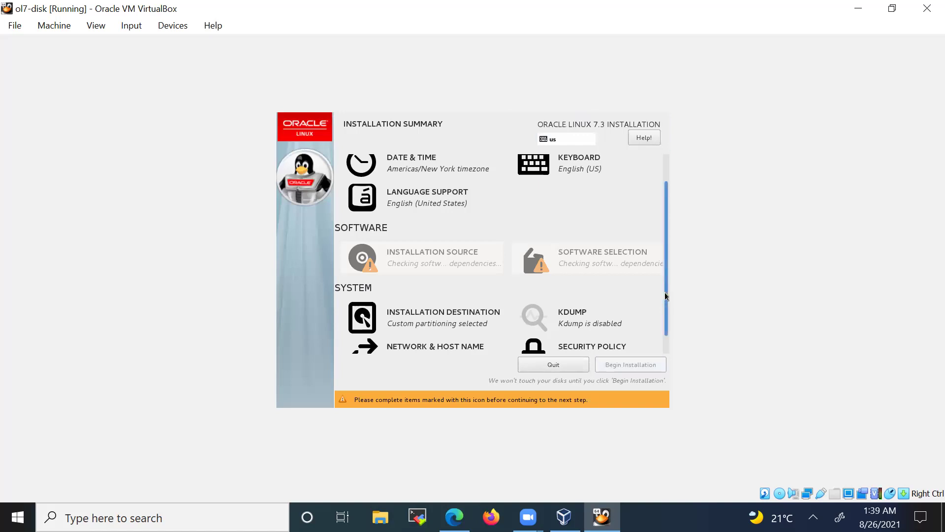
- Begin the Oracle Linux 7.3 installation from the Installation Summary
scroll(667, 296, "down", 2)
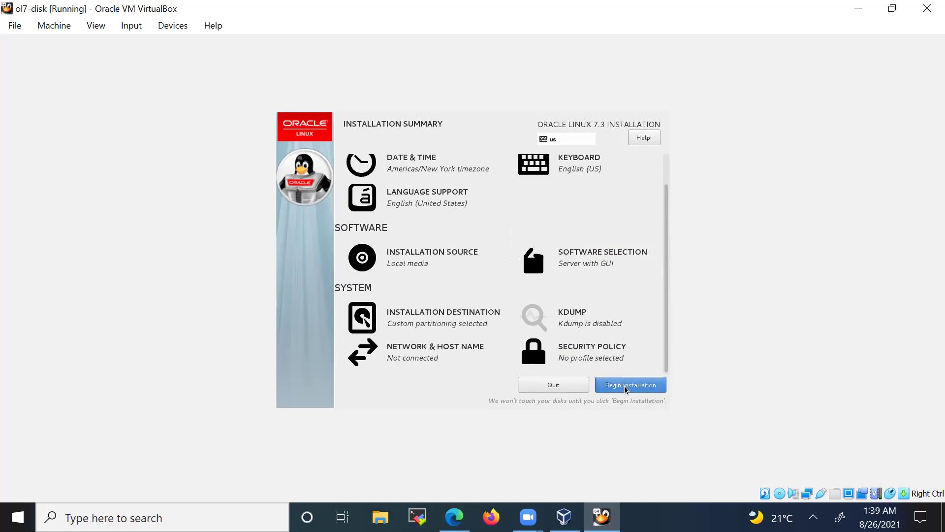
left_click(625, 387)
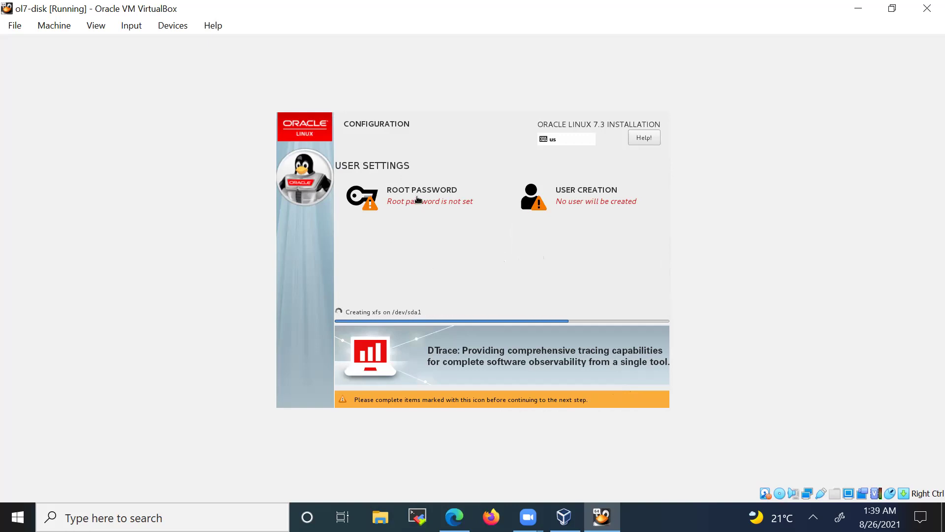
- Set and confirm the guest's root password, accepting the weak-password warning
left_click(435, 203)
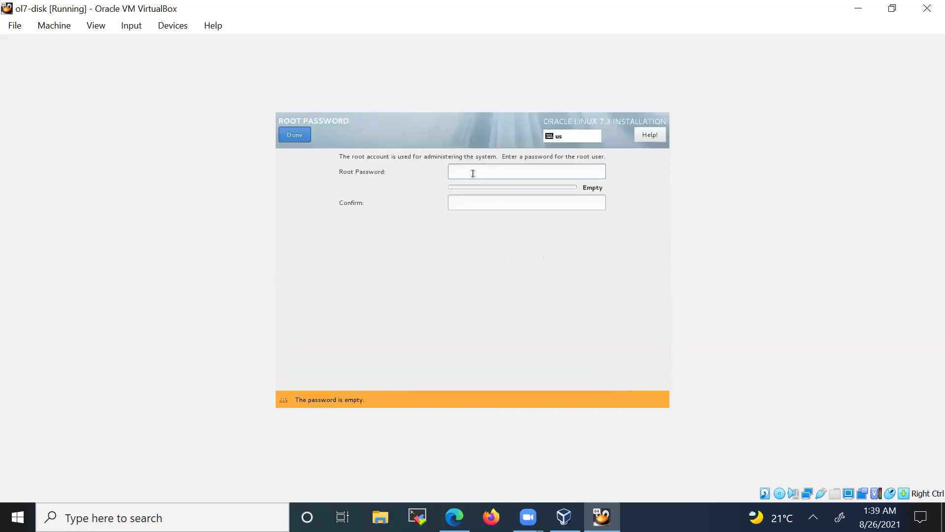
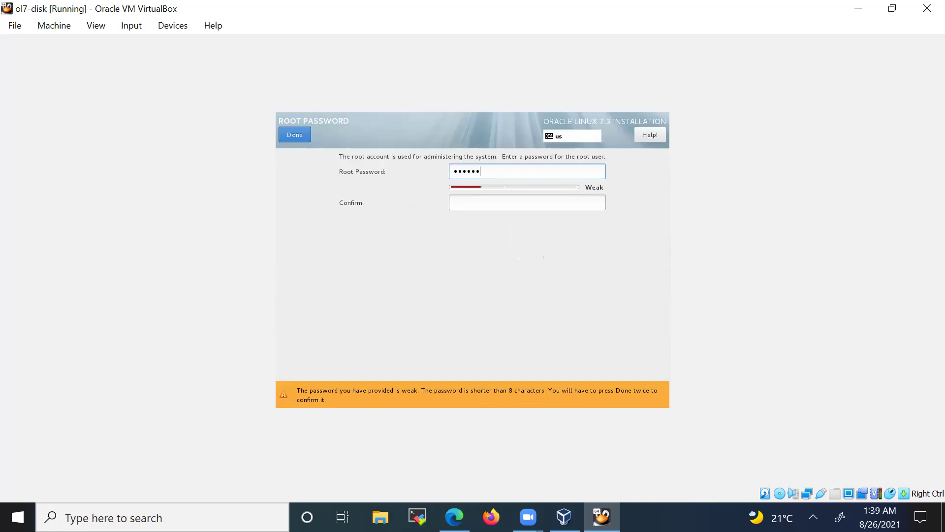
key("Tab")
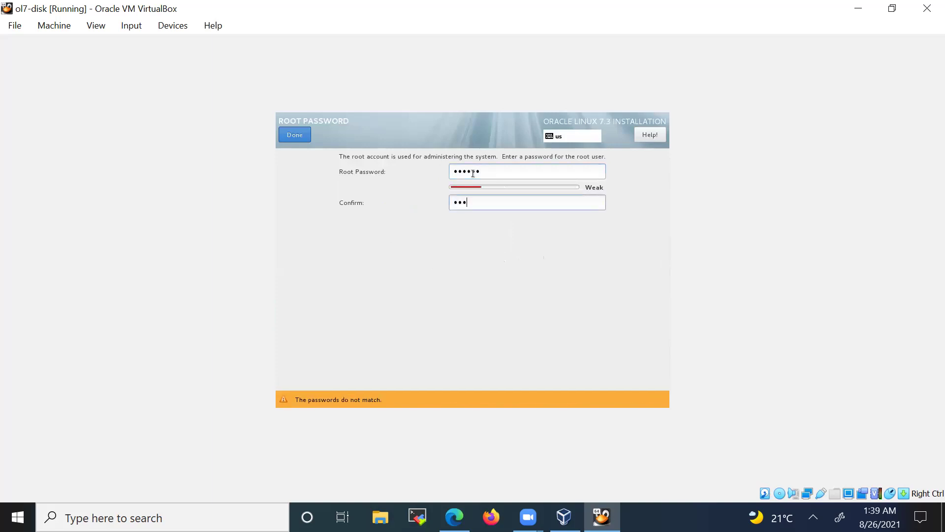
left_click(286, 136)
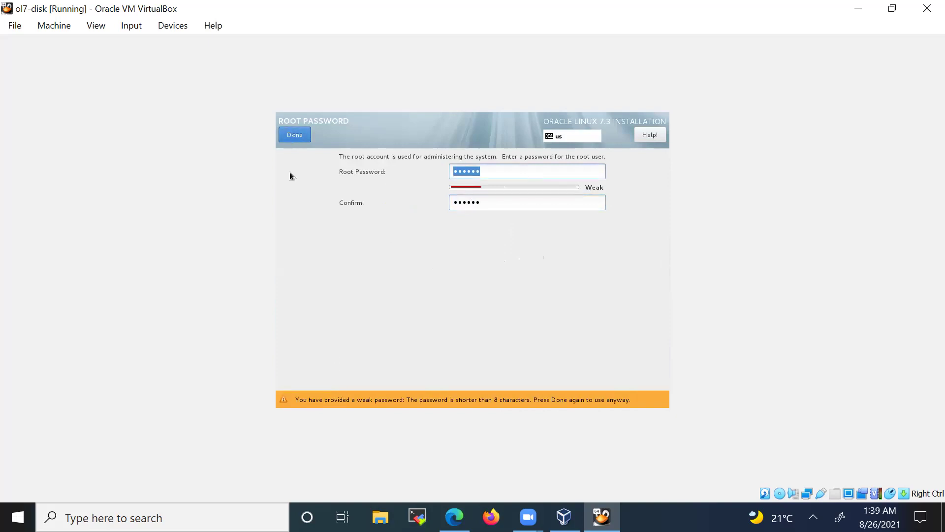
left_click(292, 138)
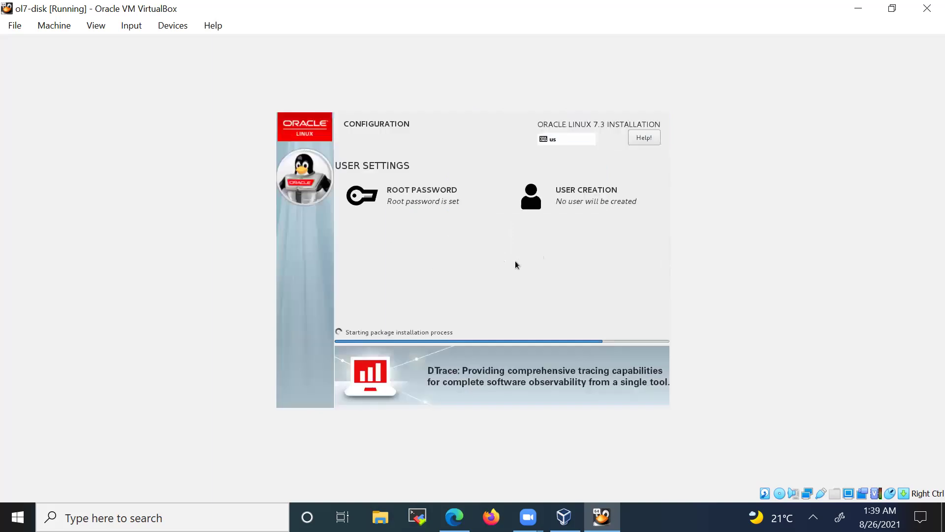
- Create a regular user account with a full name and confirmed password, accepting the weak-password warning
left_click(579, 200)
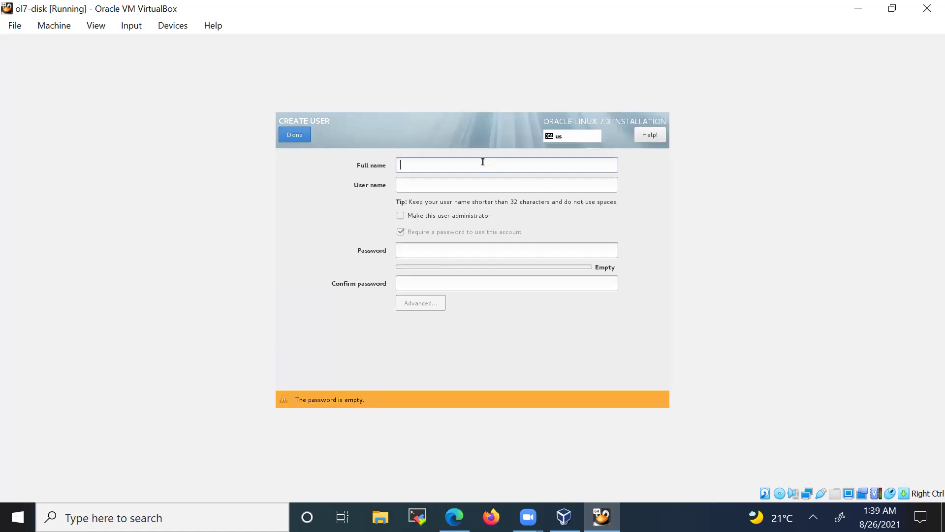
key("Tab")
key("Tab")
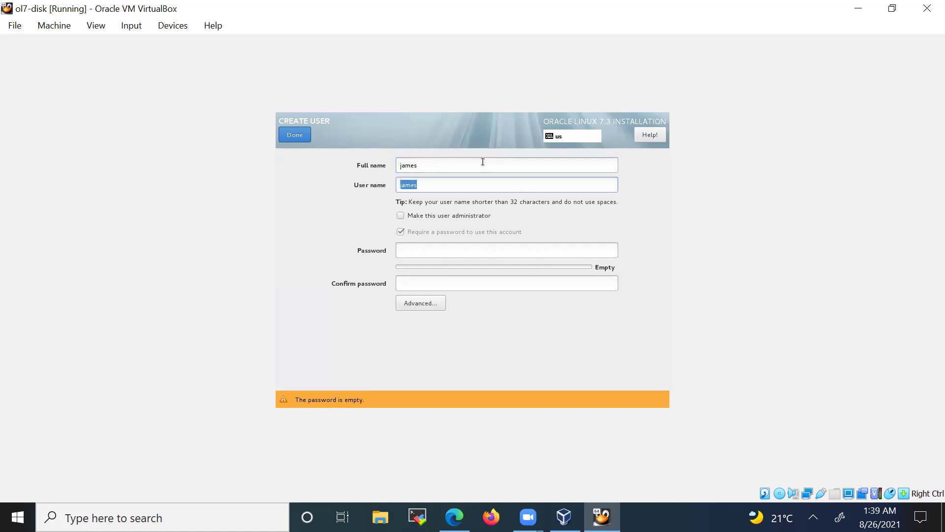
key("Tab")
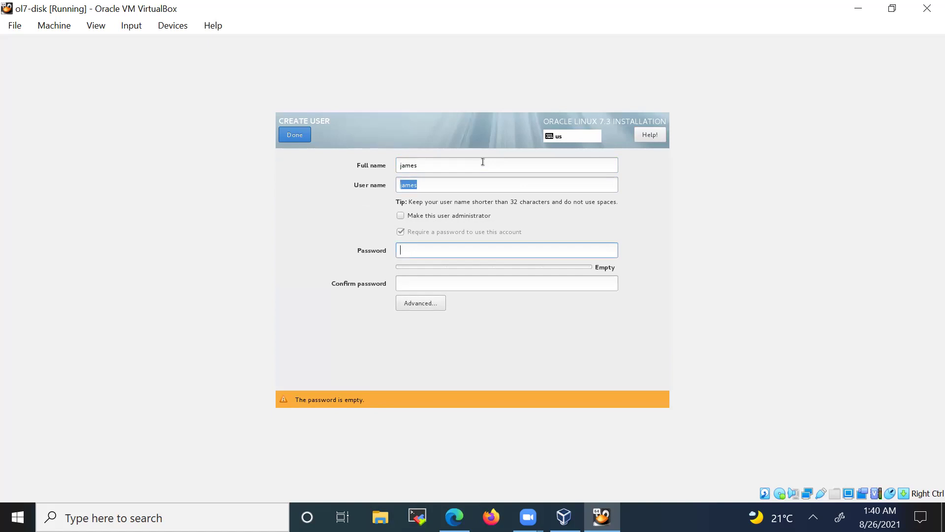
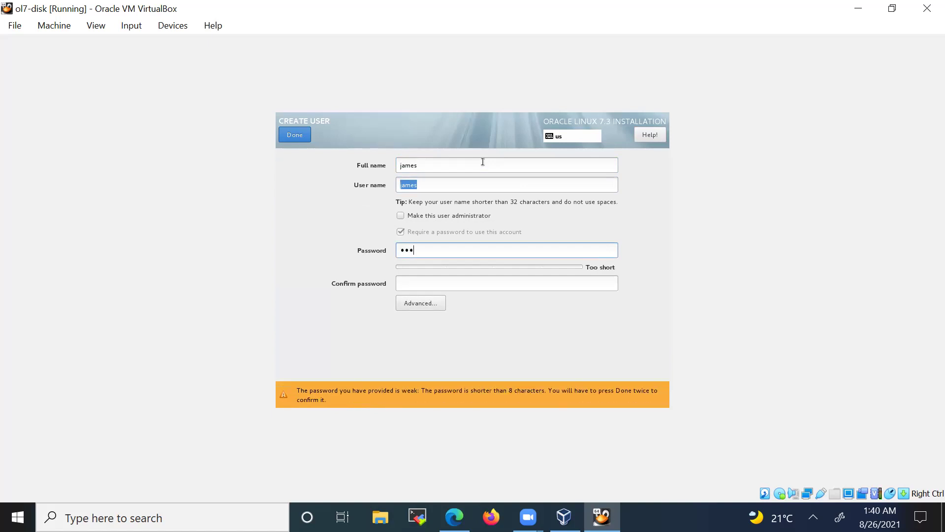
key("Tab")
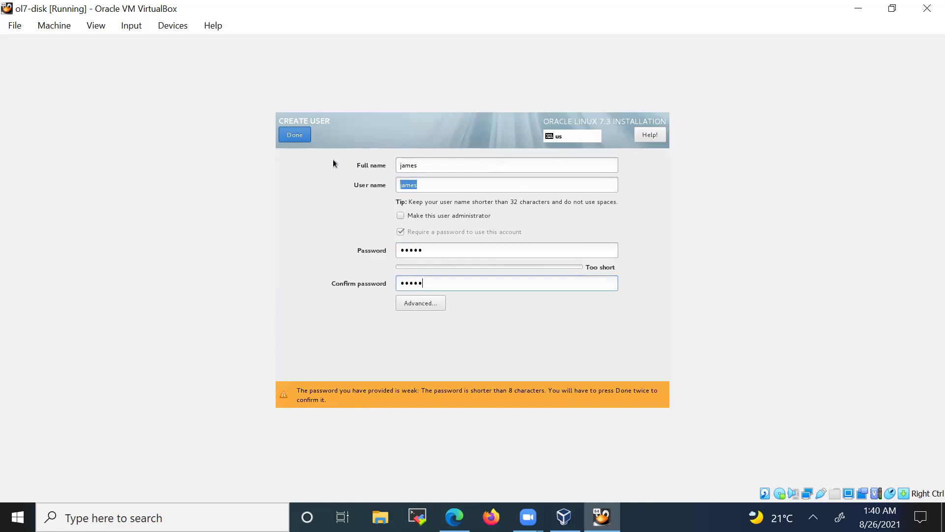
left_click(297, 137)
left_click(297, 137)
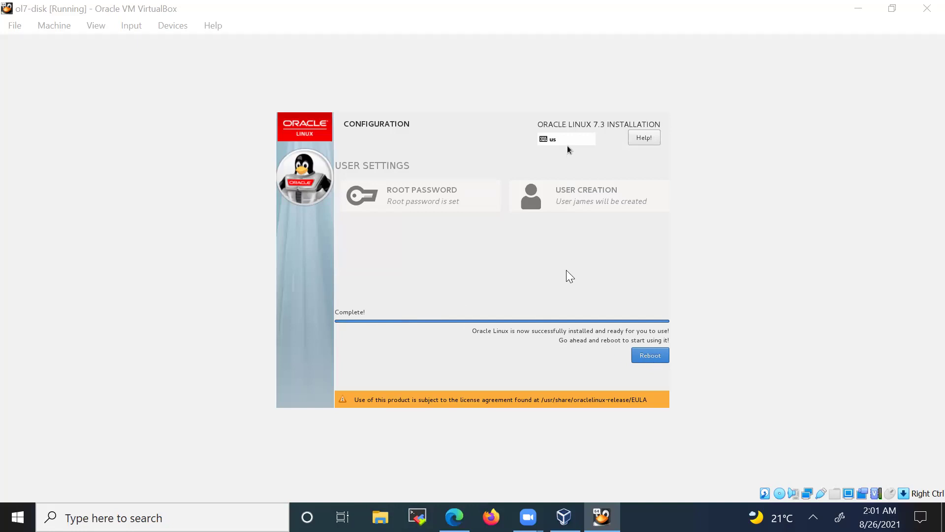
- Reboot the virtual machine into the newly installed Oracle Linux system
left_click(651, 356)
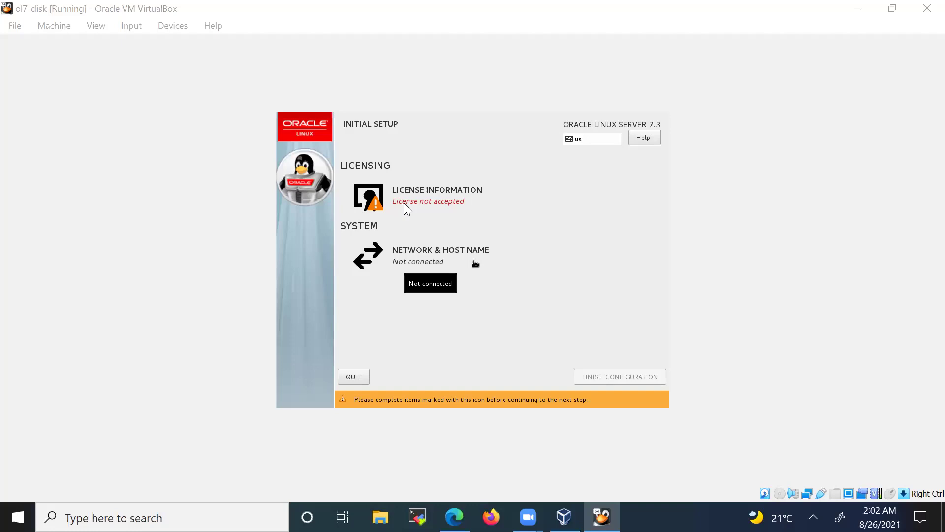
left_click(412, 194)
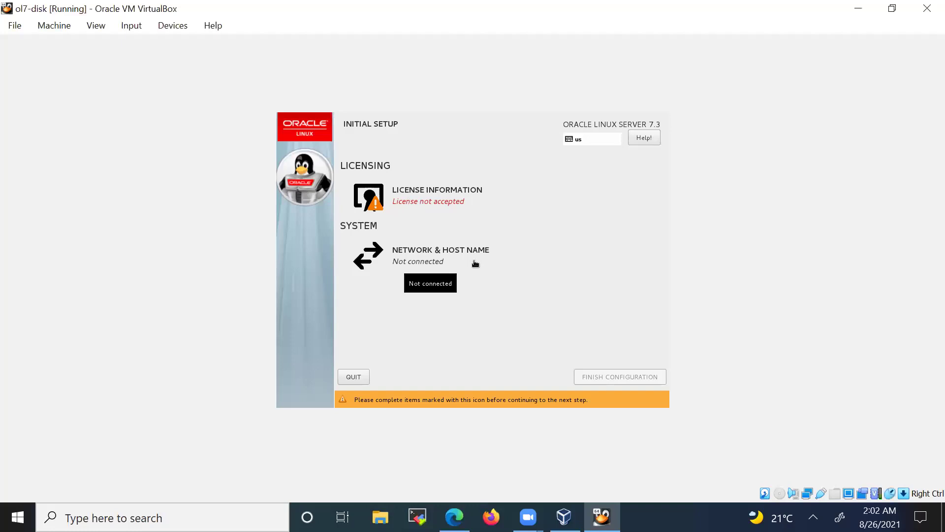
- Accept the Oracle Linux license agreement and finish the initial configuration
left_click(426, 202)
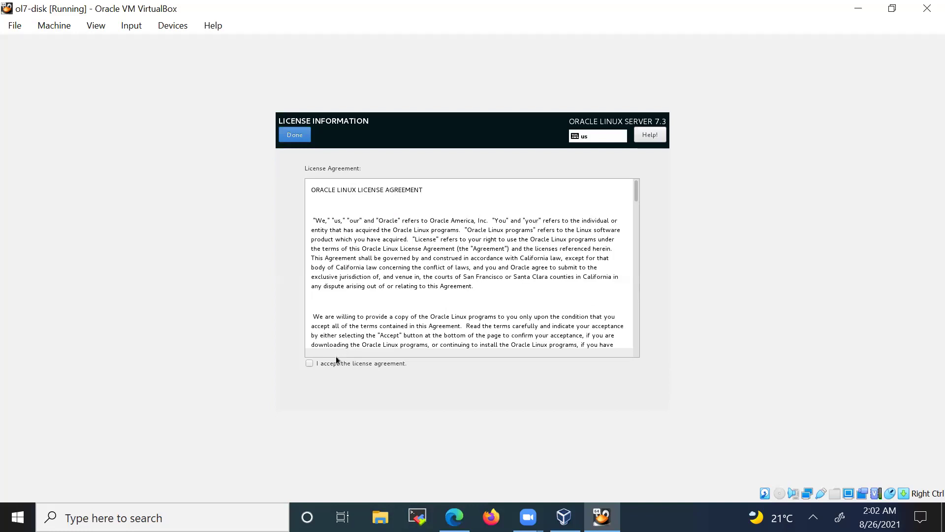
left_click(309, 363)
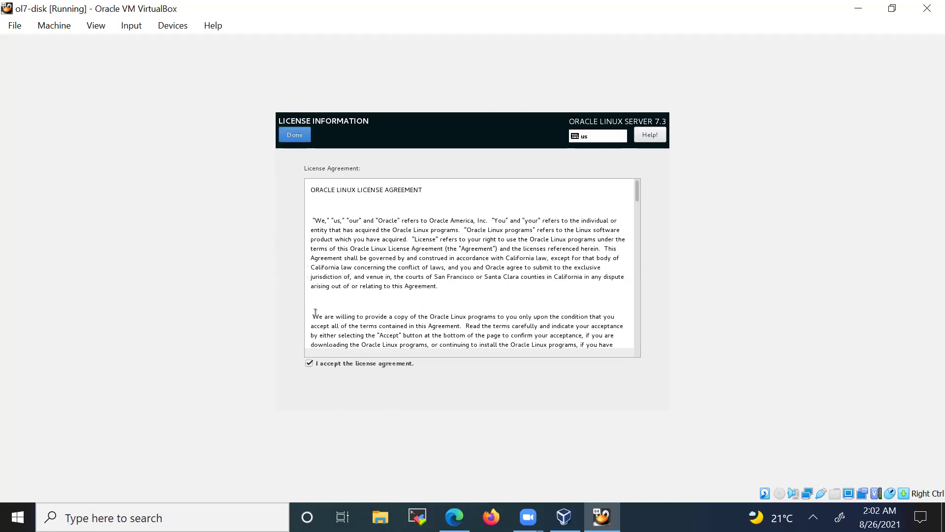
left_click(296, 135)
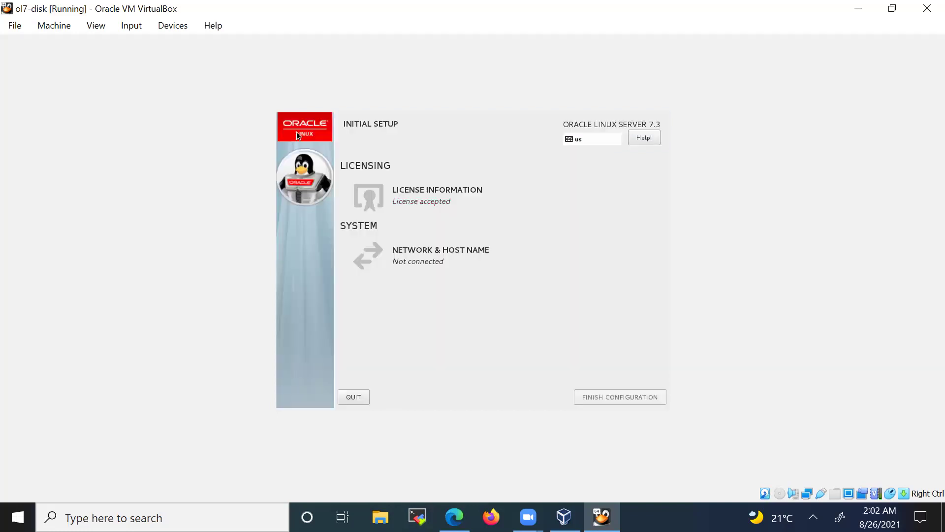
left_click(605, 396)
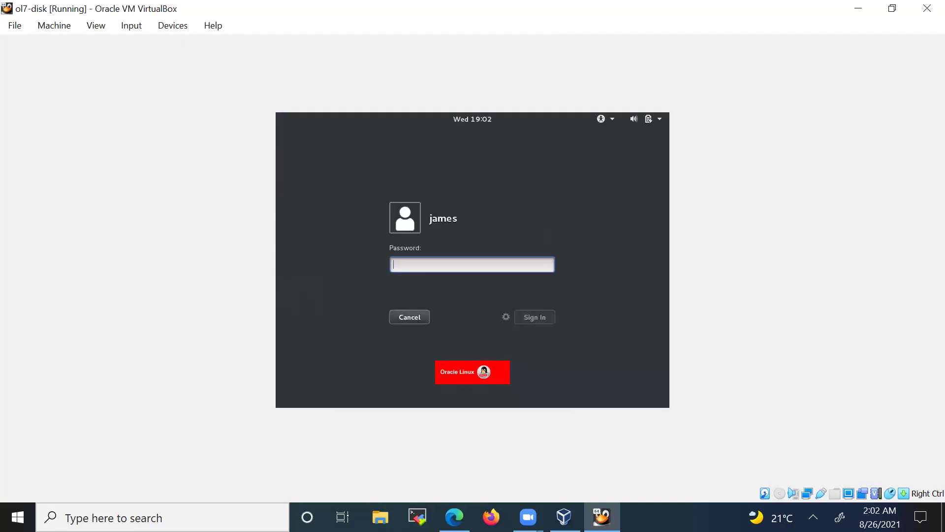
- Sign in with the user's password and complete first-login setup with English language and US keyboard, skipping online accounts
type("*****")
key("Return")
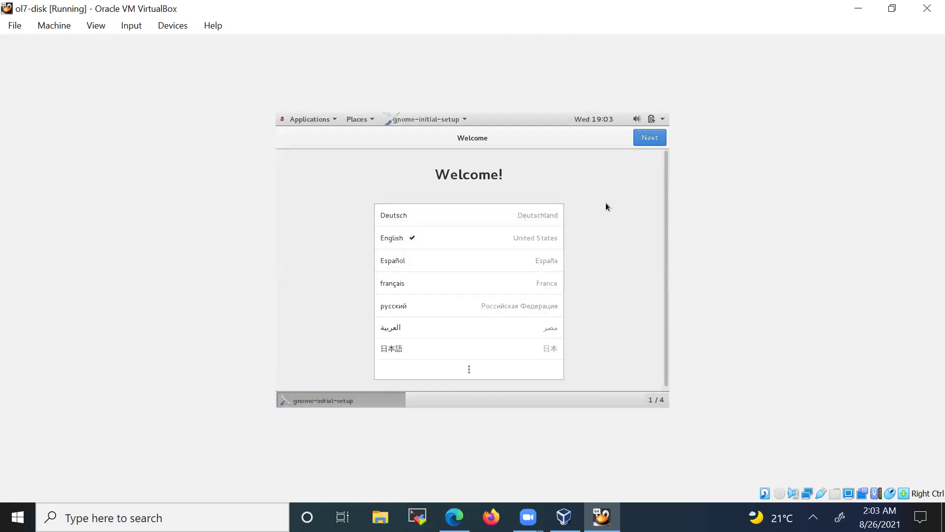
left_click(643, 141)
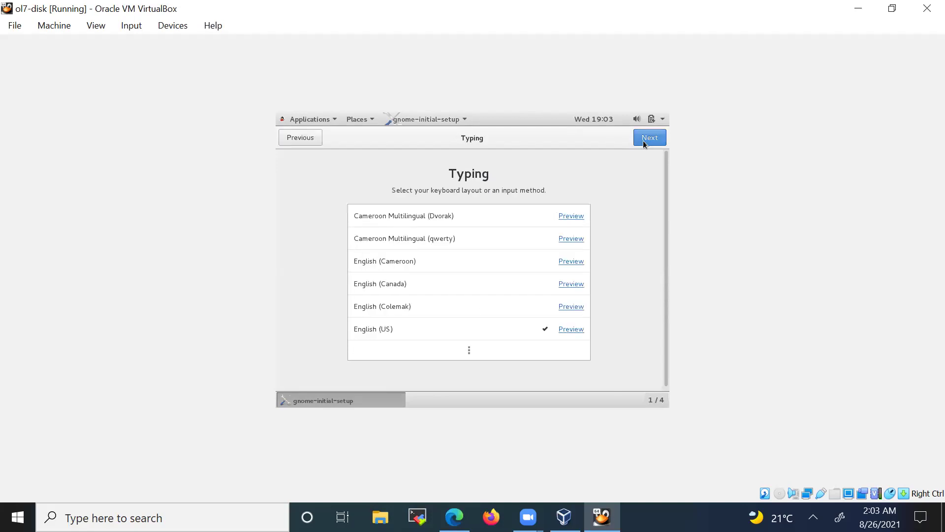
left_click(643, 140)
left_click(643, 140)
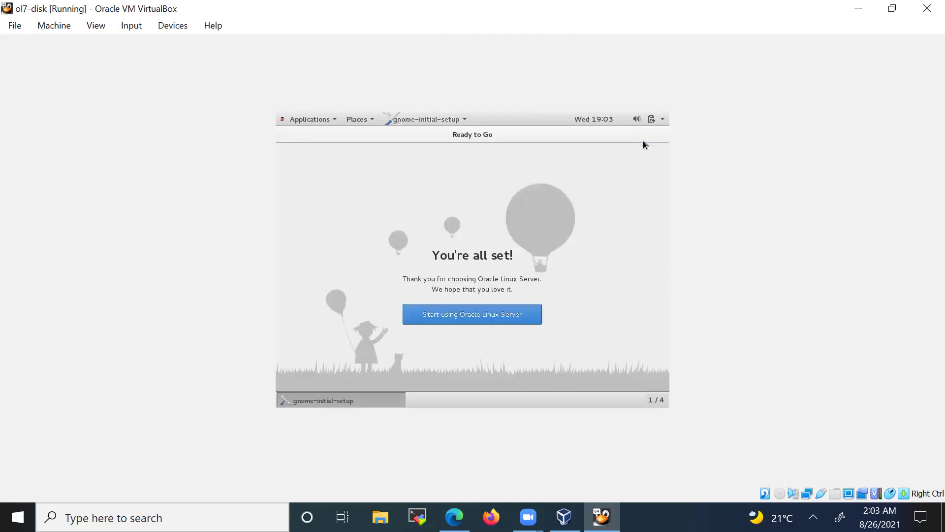
left_click(460, 317)
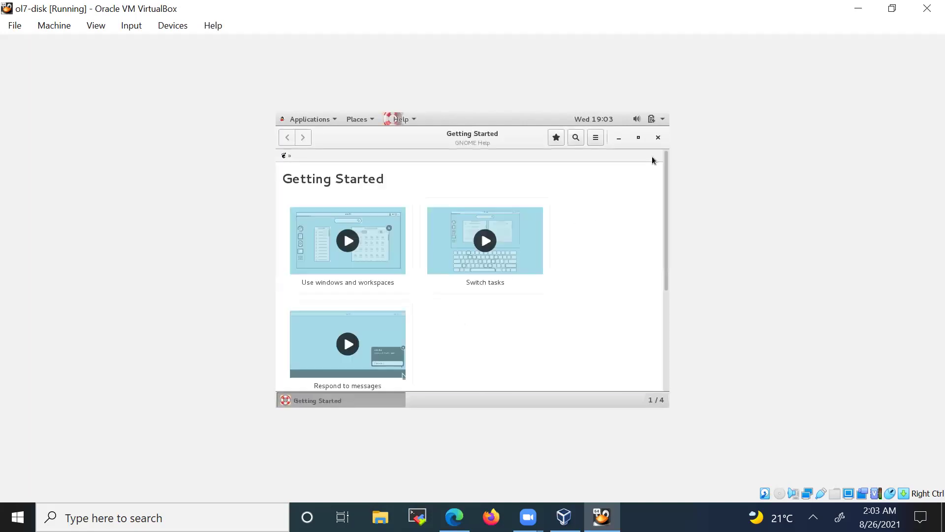
left_click(659, 138)
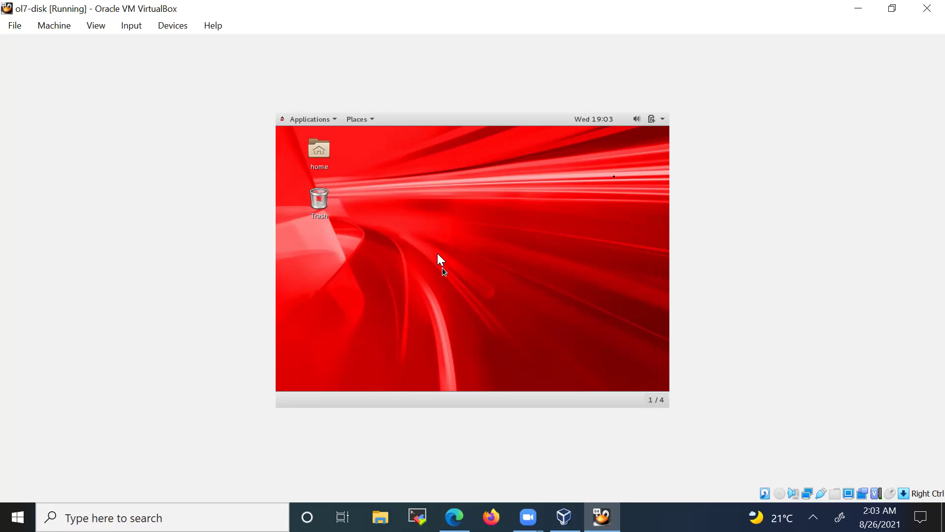
- Release the mouse from the guest with Right Ctrl to return control to the host
left_click(454, 261)
key("Control_R")
left_click(501, 284)
key("Control_R")
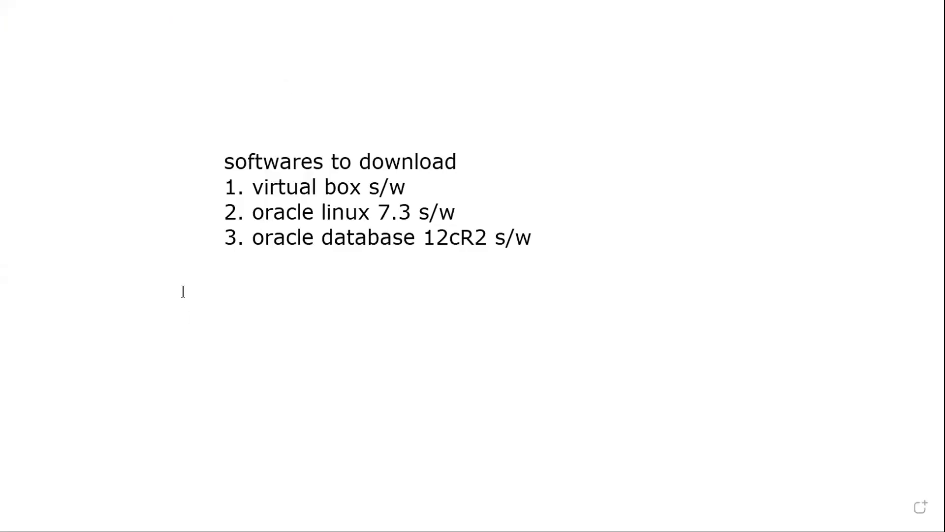
- Add a wide text box below the list reading '3 steps to install oracle database', '1. prepare the environment', '2.'
left_click_drag(185, 277, 515, 274)
left_click_drag(786, 307, 839, 307)
left_click_drag(475, 297, 478, 329)
type("3 steps")
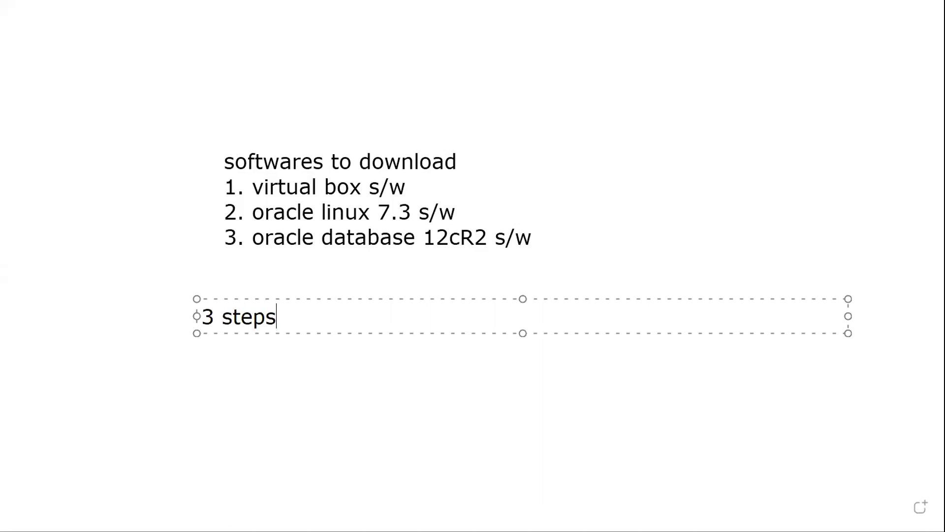
type(" to insta")
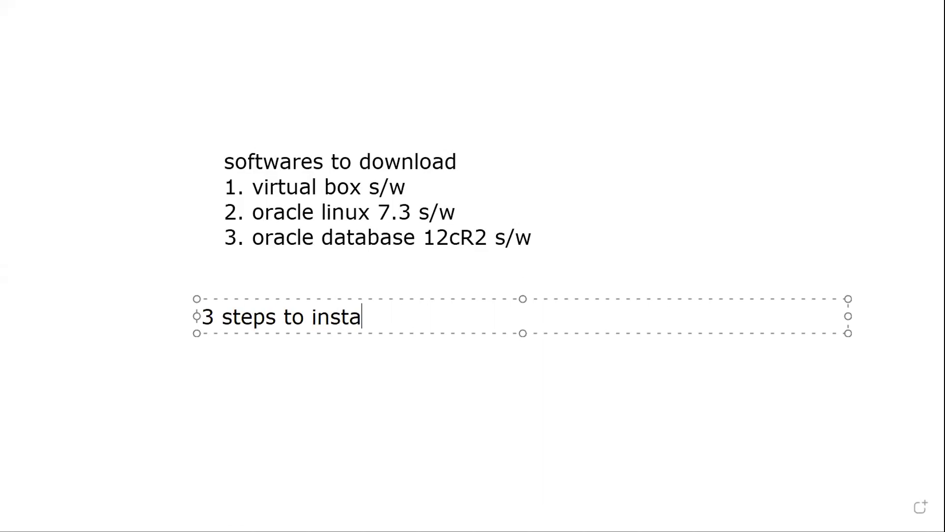
type("ll oracle")
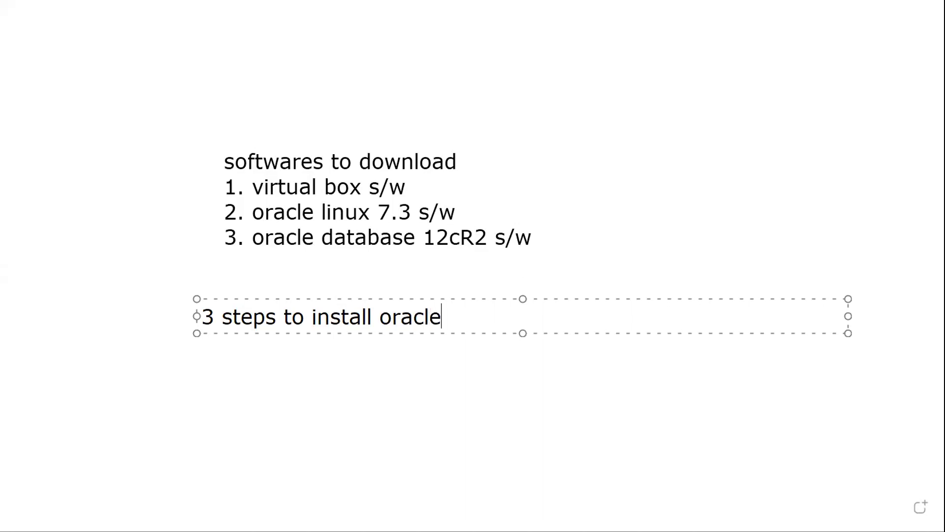
type(" database")
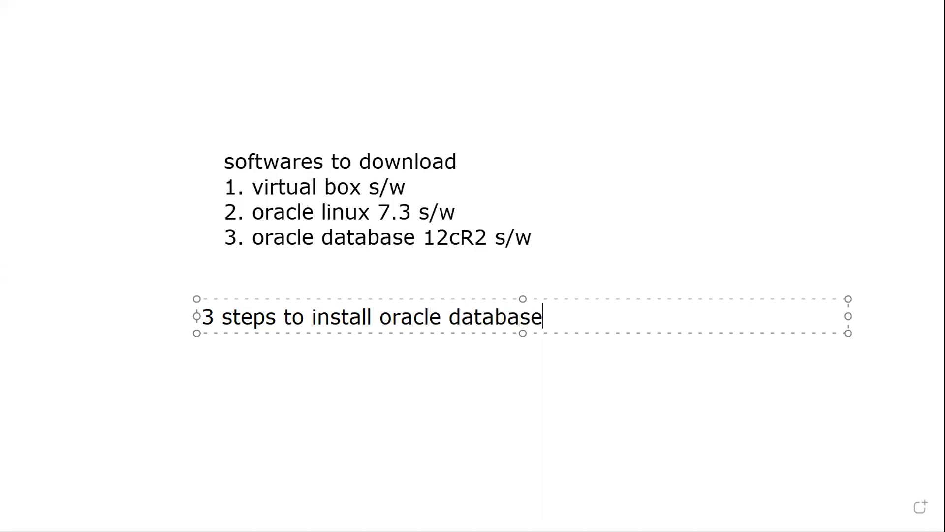
key("Return")
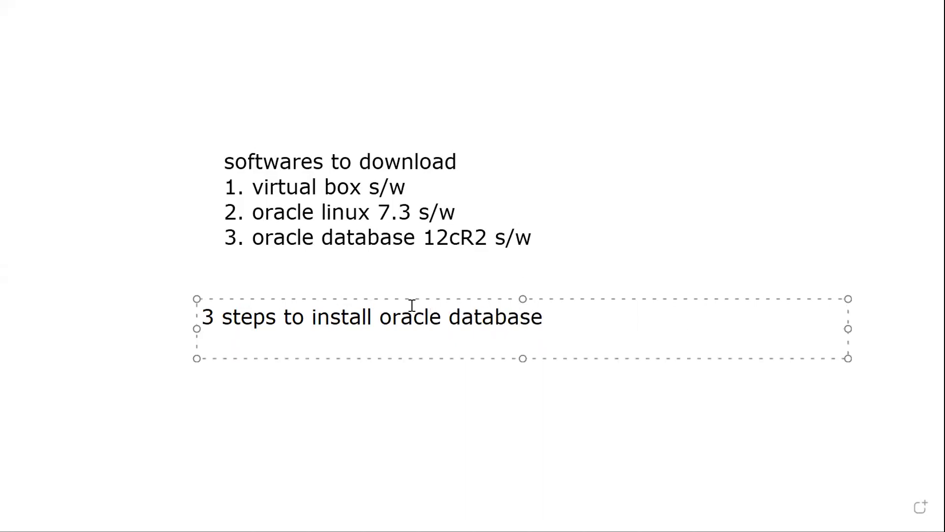
type("1. prepare th")
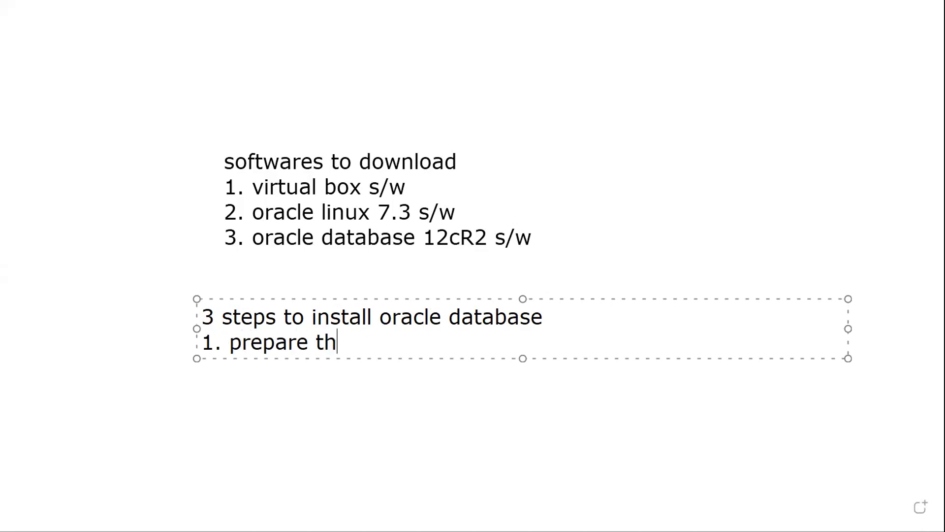
type("e environment")
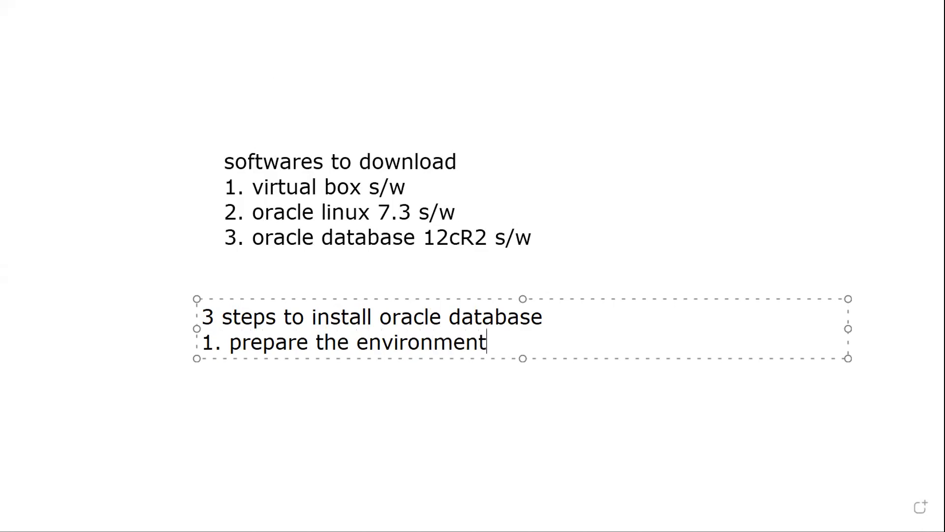
key("Return")
type("2.")
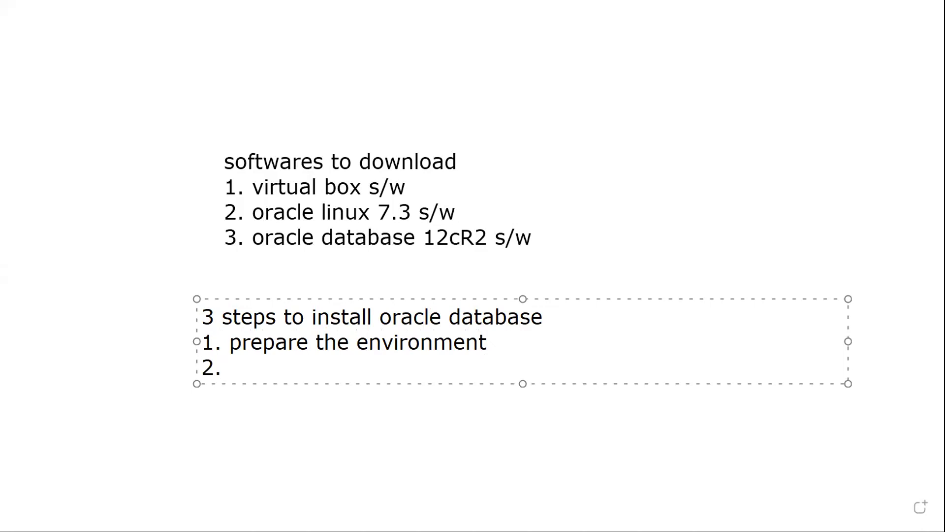